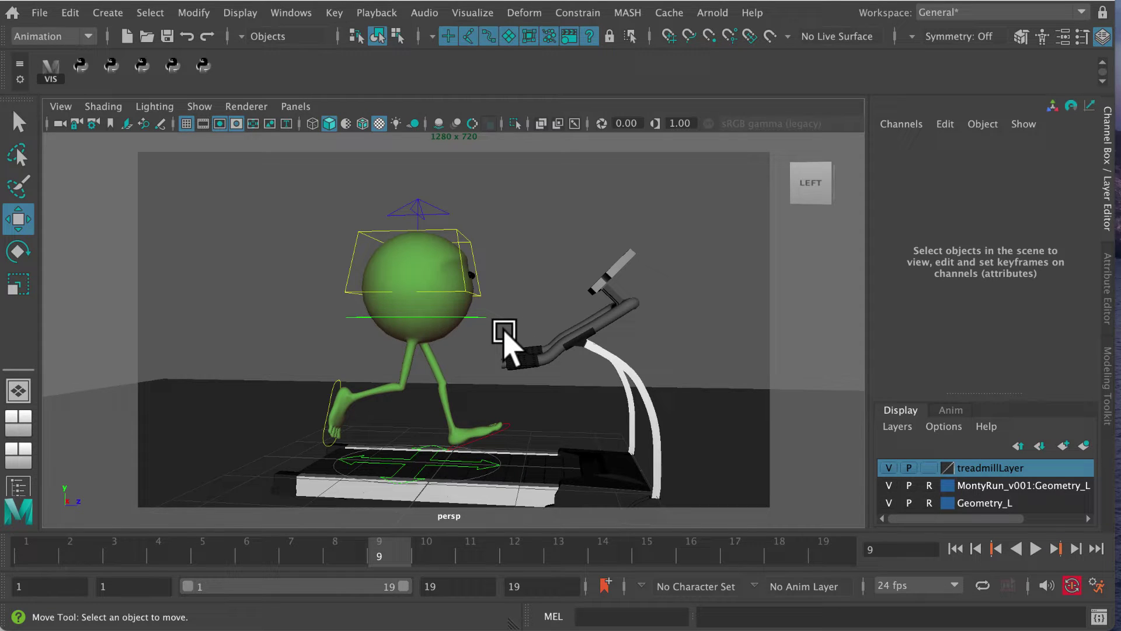
Play back and scrub through the character's run cycle on the treadmill, viewing it from several angles.
left_click_drag(549, 334, 531, 383, "alt")
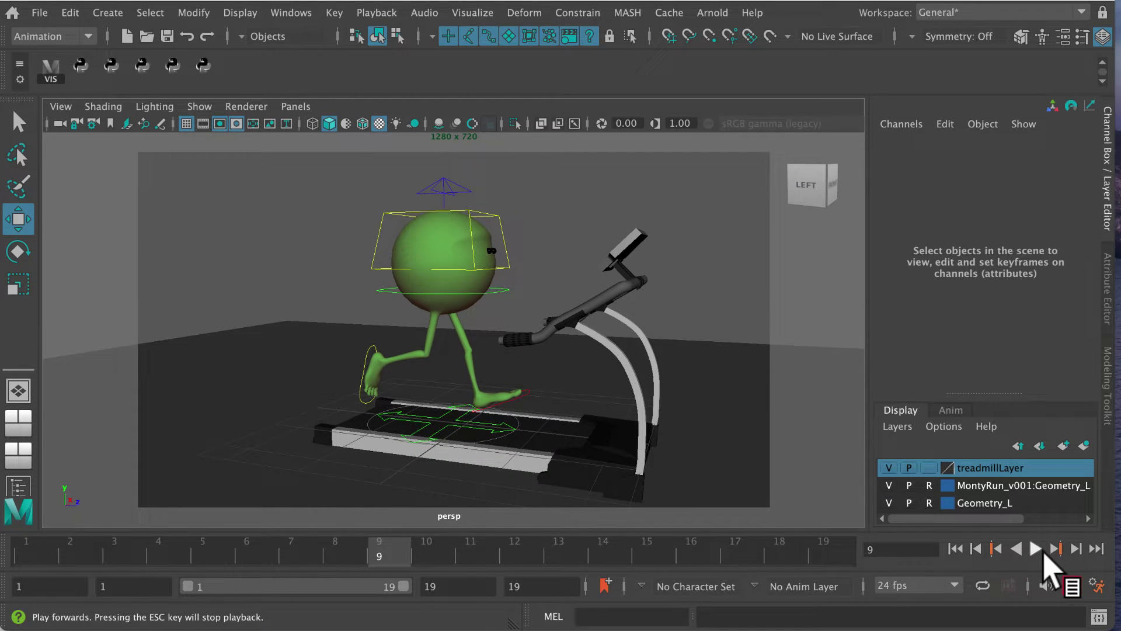
left_click(1035, 549)
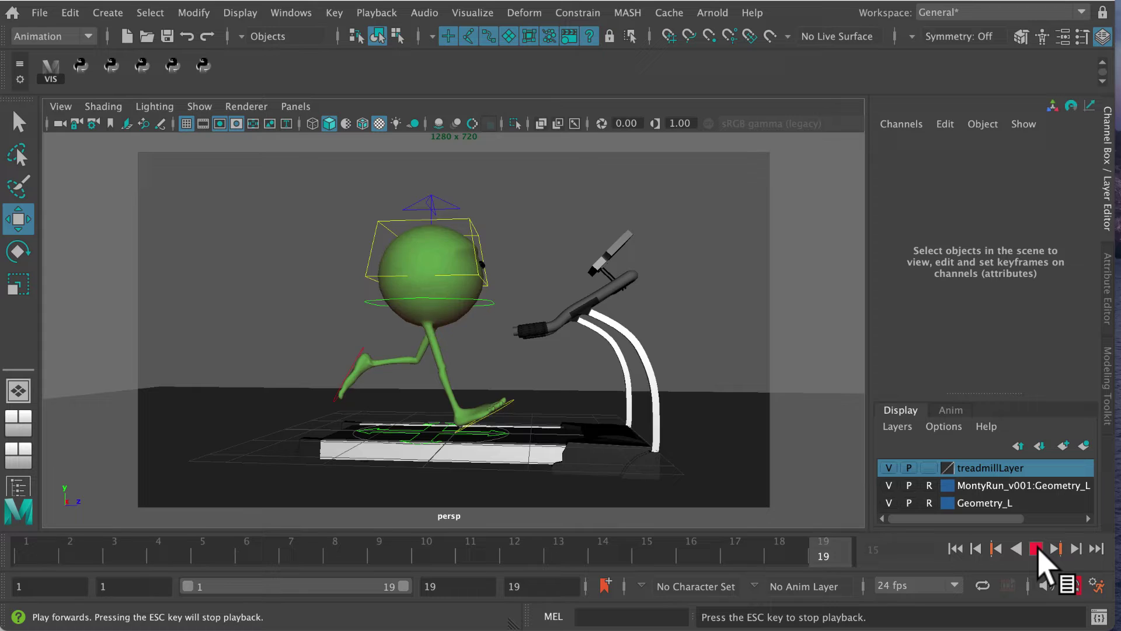
left_click(1036, 549)
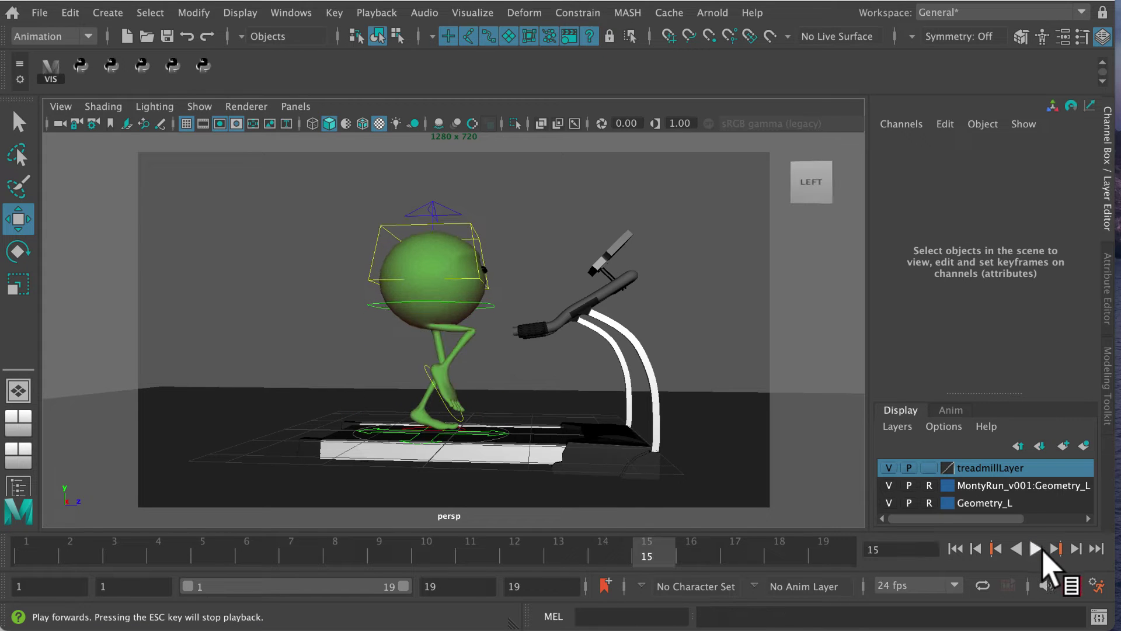
left_click(1035, 549)
left_click(1035, 548)
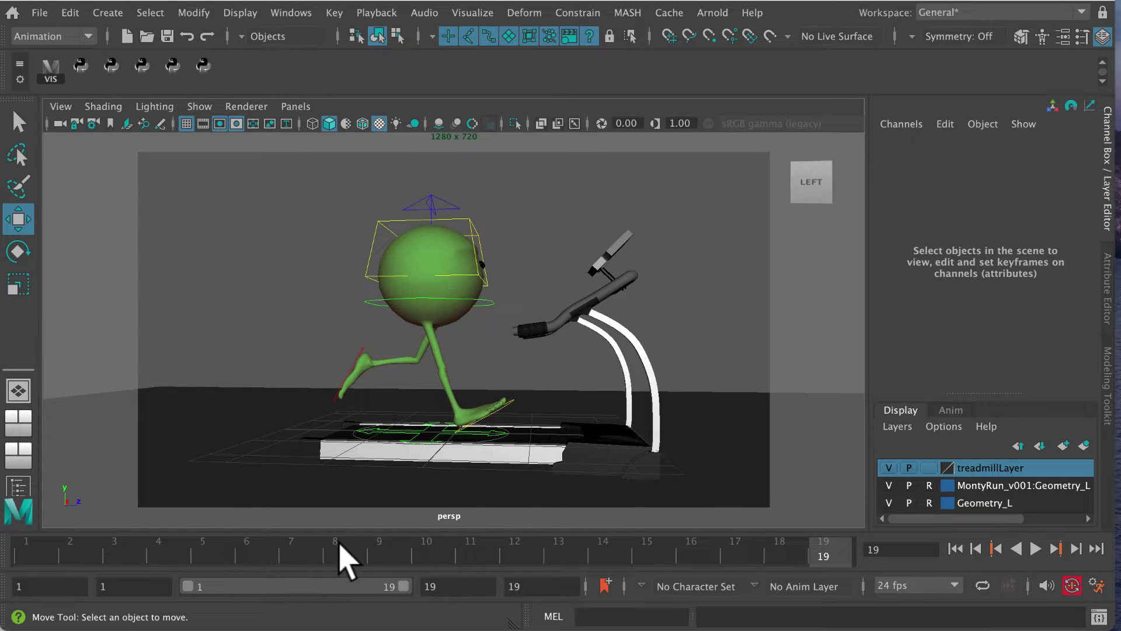
left_click_drag(344, 554, 880, 586)
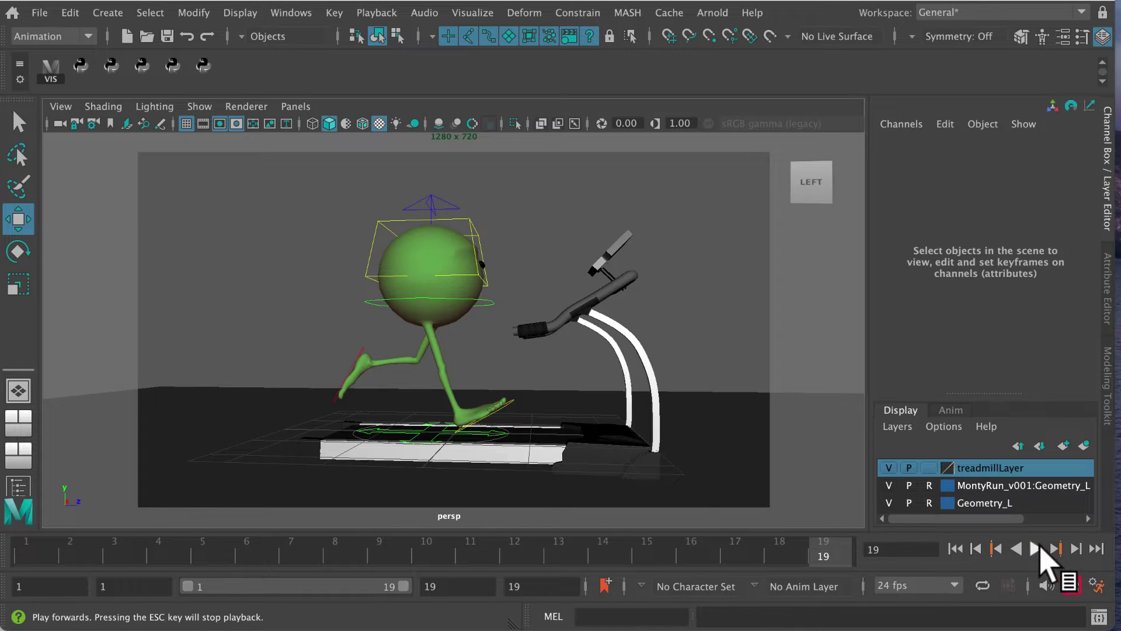
left_click(1035, 549)
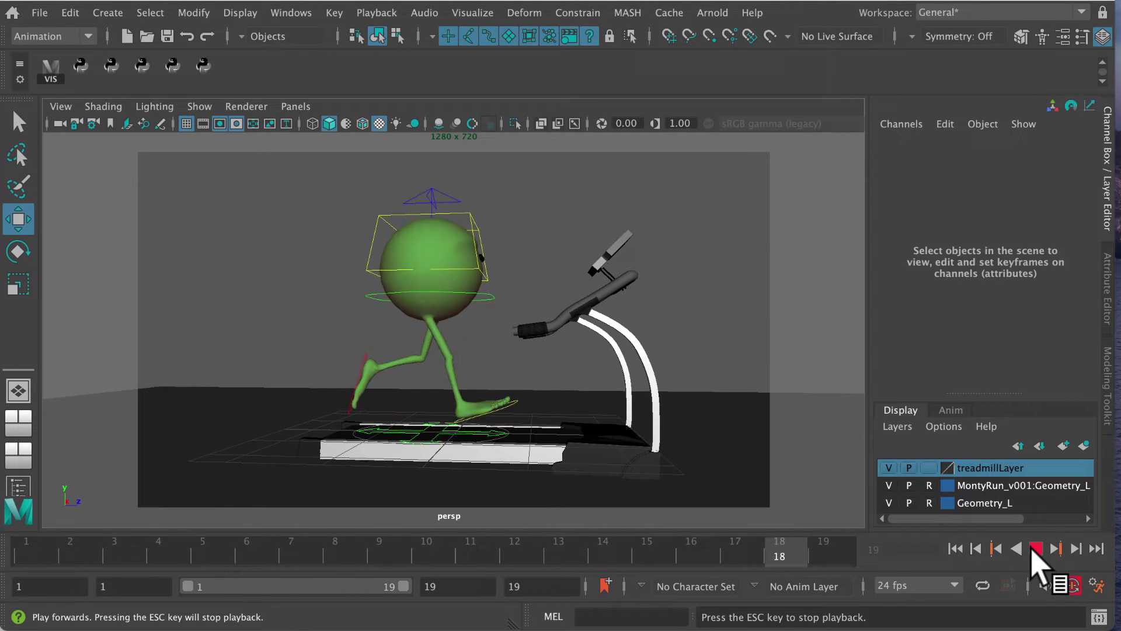
mouse_move(533, 388)
left_mouse_down("alt")
mouse_move(503, 394)
mouse_move(521, 390)
left_mouse_up("alt")
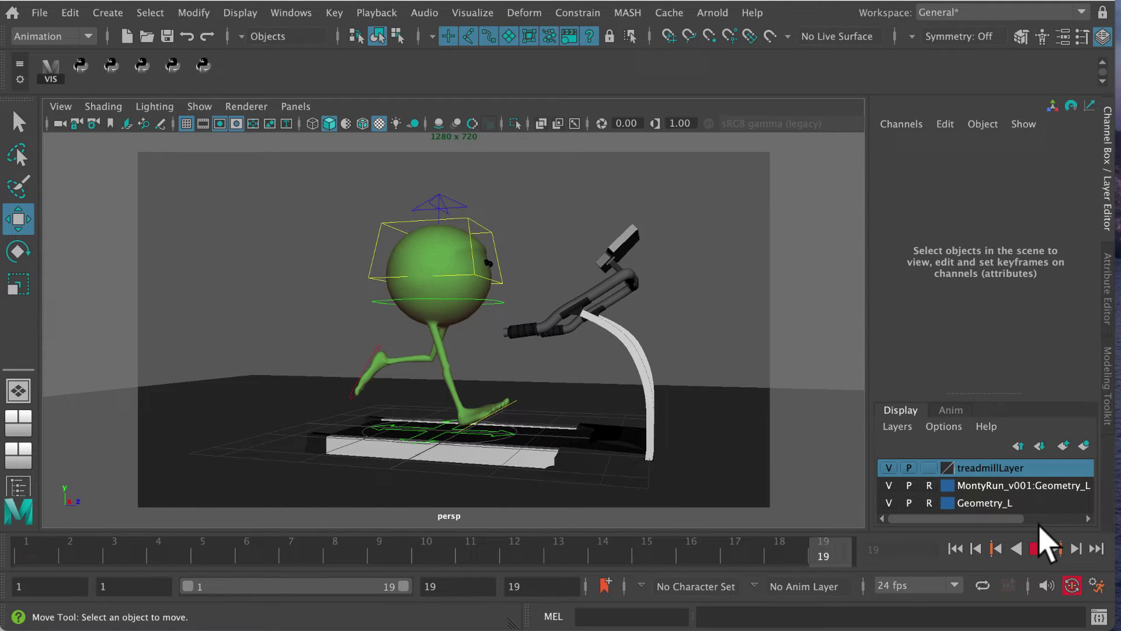
left_click(1037, 549)
right_click_drag(500, 401, 564, 394, "alt")
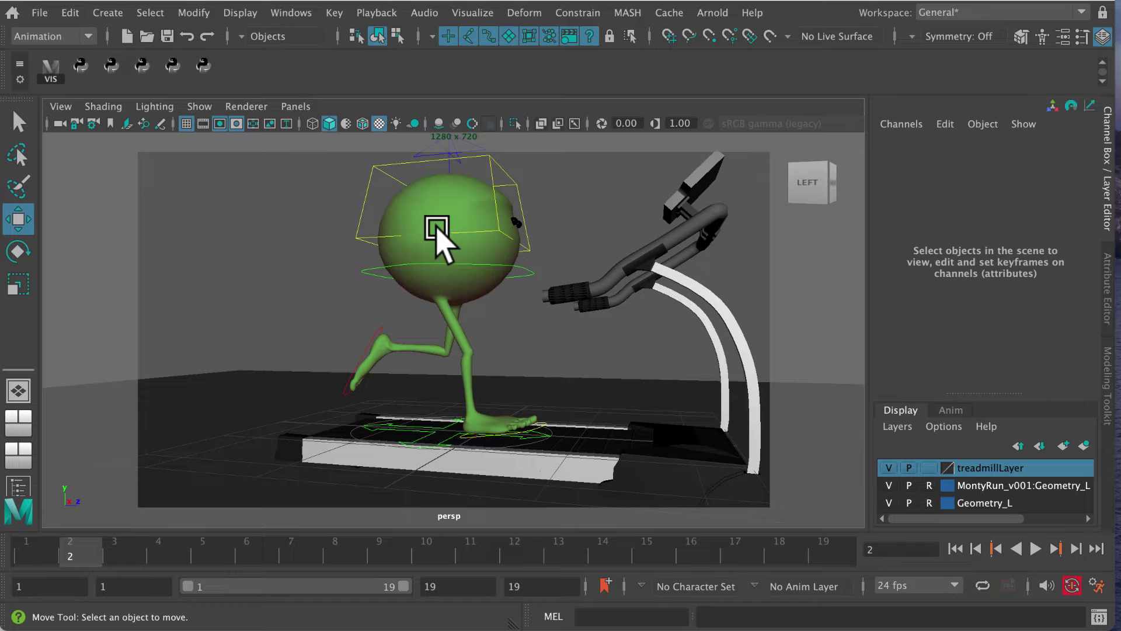
Choose the Animation menu set and turn off the selection of surface objects.
left_click(87, 36)
left_click(82, 92)
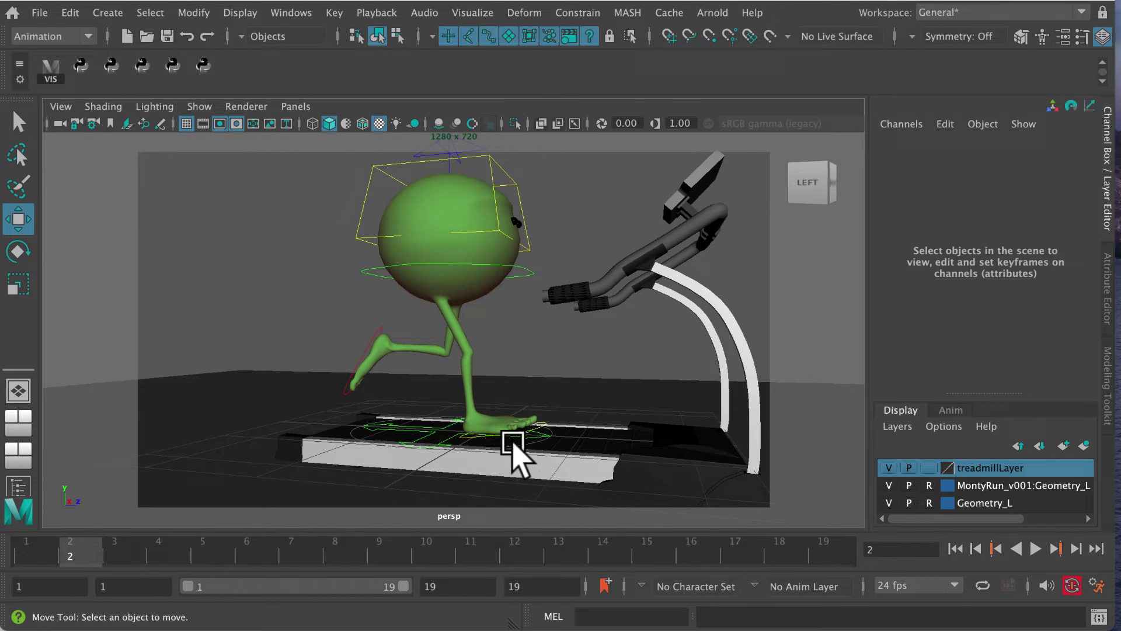
left_click(506, 38)
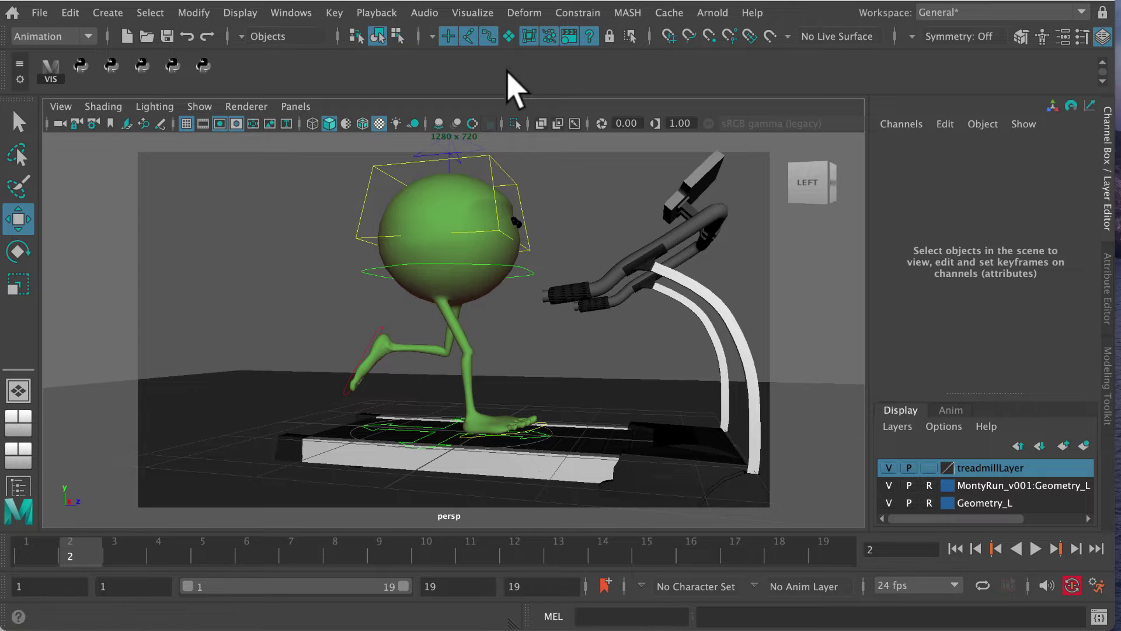
Select the character's right foot control near the treadmill belt.
middle_click_drag(495, 386, 486, 365, "alt")
right_click_drag(486, 365, 507, 374, "alt")
left_click_drag(507, 380, 554, 411, "alt")
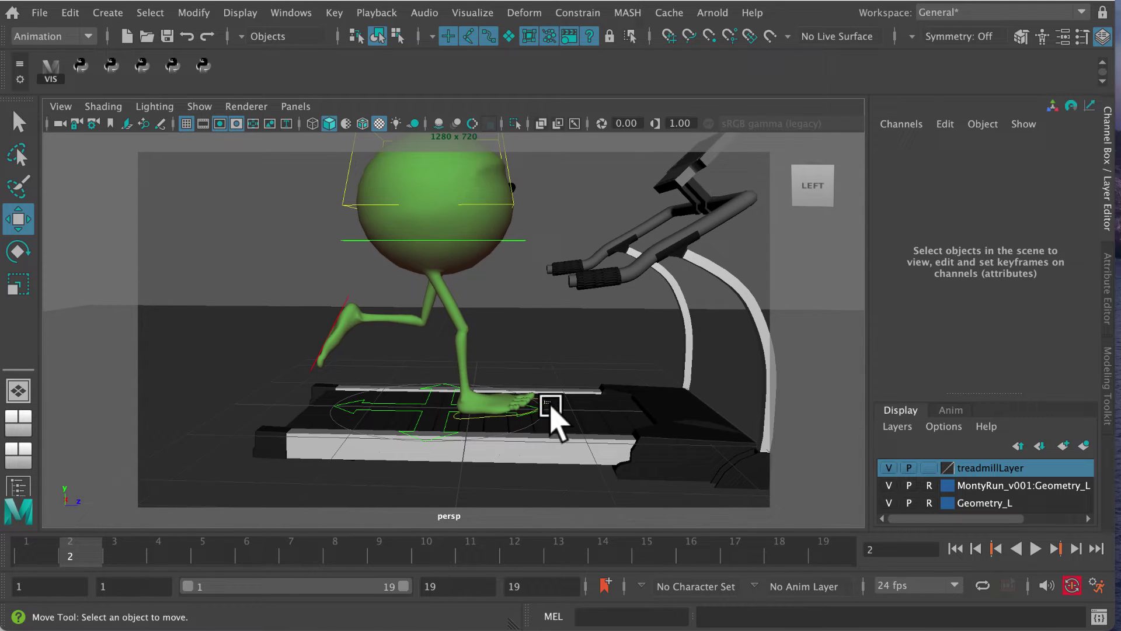
left_click(550, 402)
Hide the treadmillLayer display layer so only the character and floor are shown.
left_click_drag(646, 379, 746, 409, "alt")
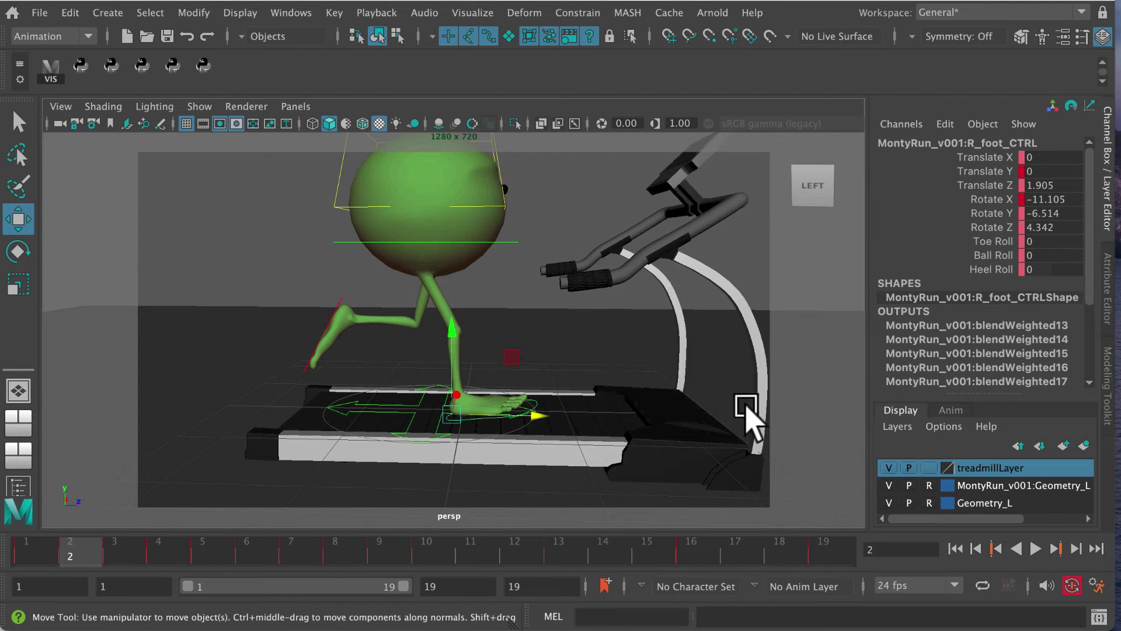
left_click(887, 467)
middle_click_drag(613, 415, 594, 345, "alt")
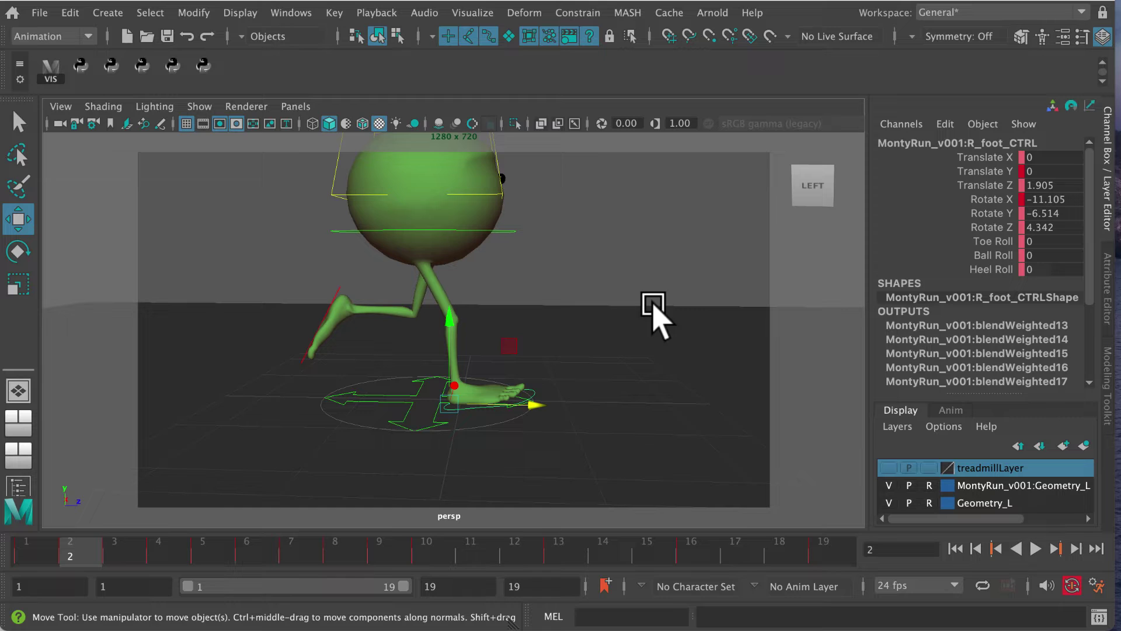
Select the floor plane and create a new display layer named bg.
left_click(689, 351)
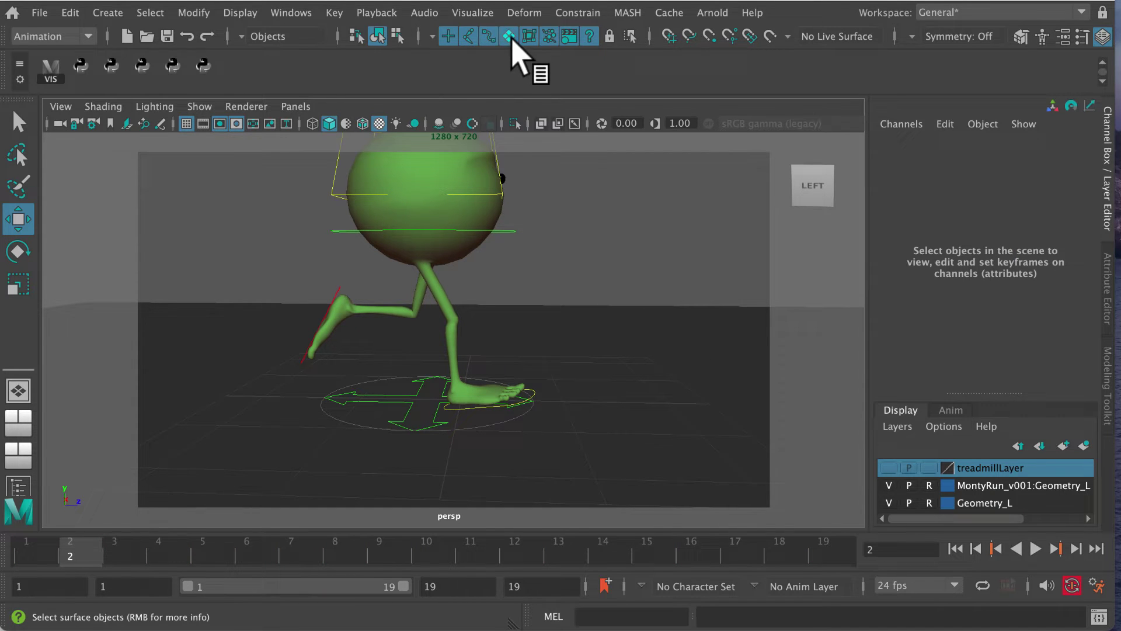
left_click_drag(657, 337, 656, 335)
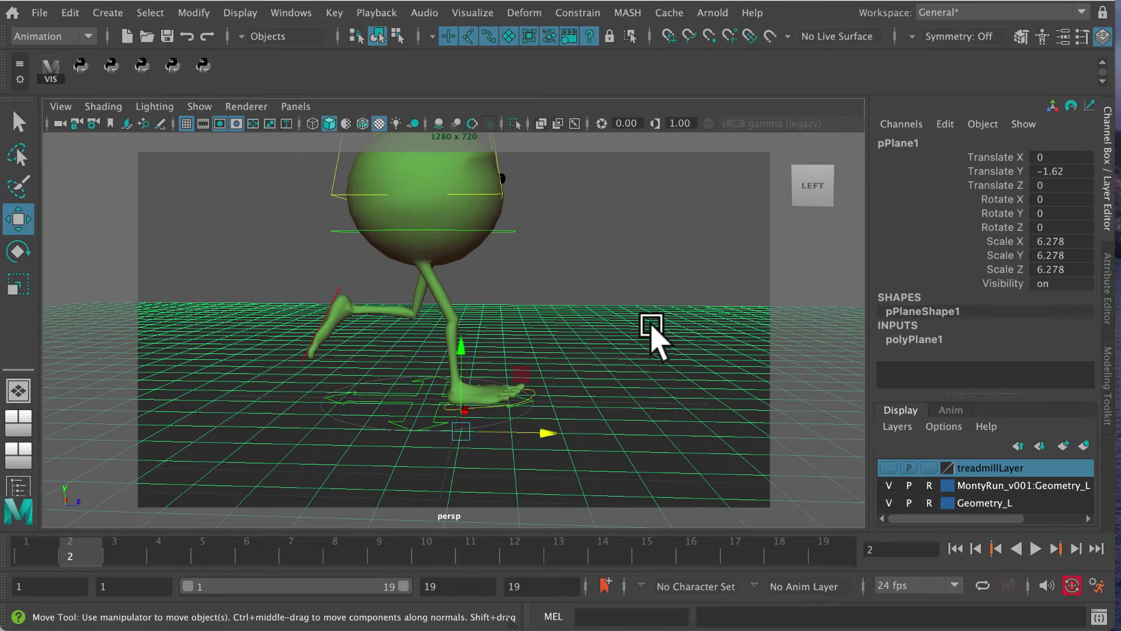
left_click(918, 428)
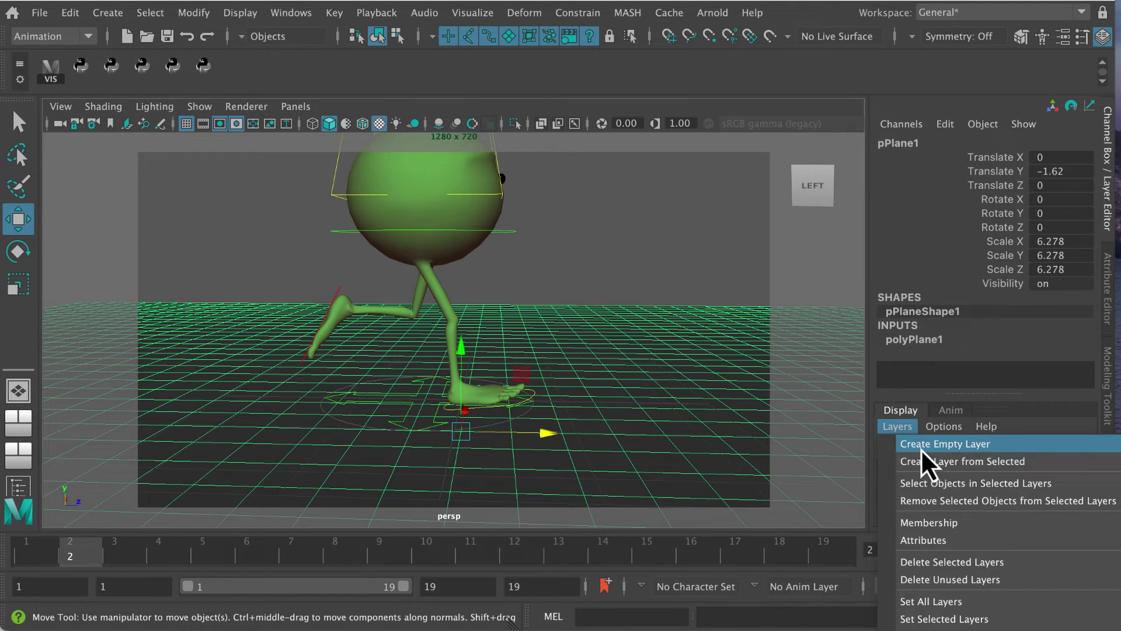
left_click(920, 449)
double_click(970, 468)
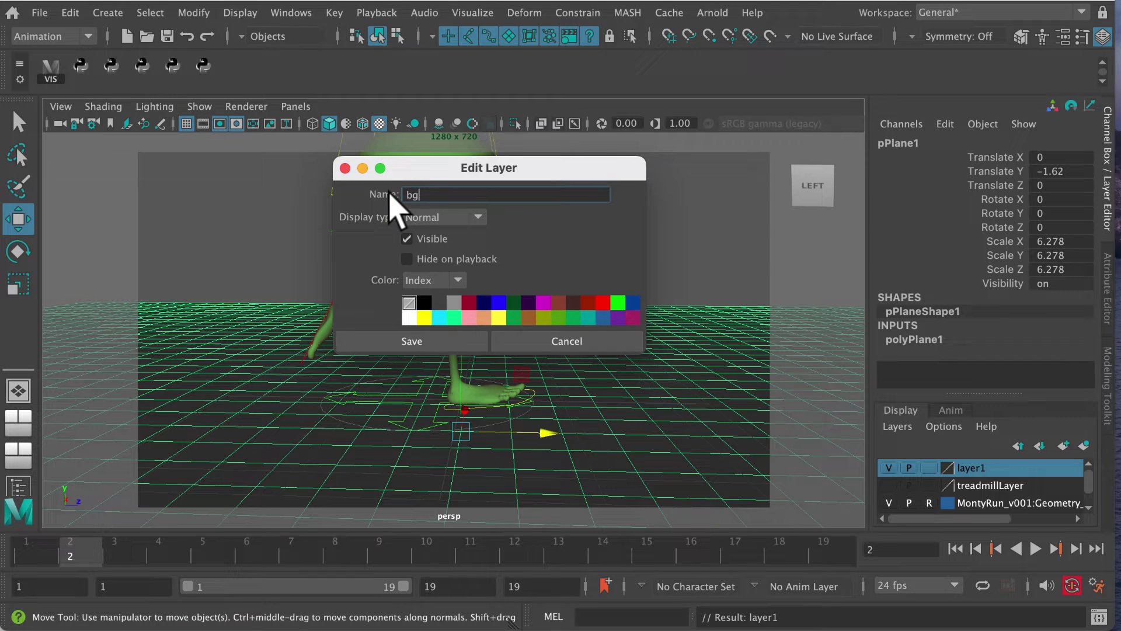
left_click(440, 342)
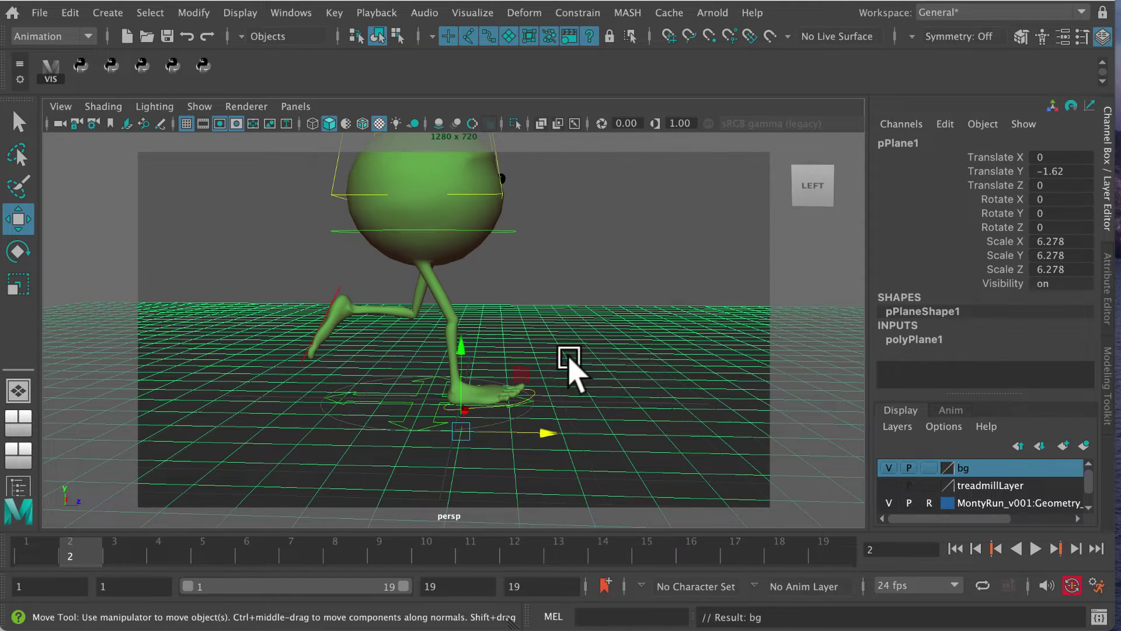
Add the selected floor plane to the bg layer and hide that layer.
right_click(965, 467)
left_click(1013, 503)
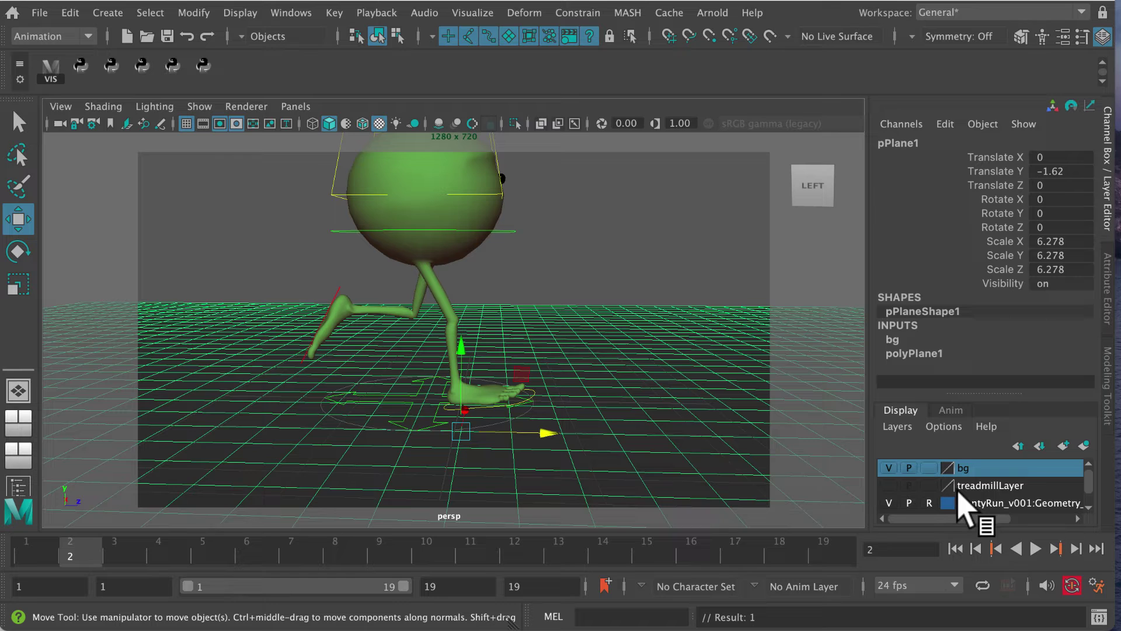
left_click(888, 467)
Scrub the run cycle to frame 11 and select the character's right foot control.
mouse_move(541, 403)
left_mouse_down("alt")
mouse_move(550, 413)
mouse_move(548, 403)
left_mouse_up("alt")
middle_click_drag(547, 387, 588, 373, "alt")
right_click_drag(589, 374, 618, 382, "alt")
left_click_drag(44, 552, 483, 563)
left_click(369, 268)
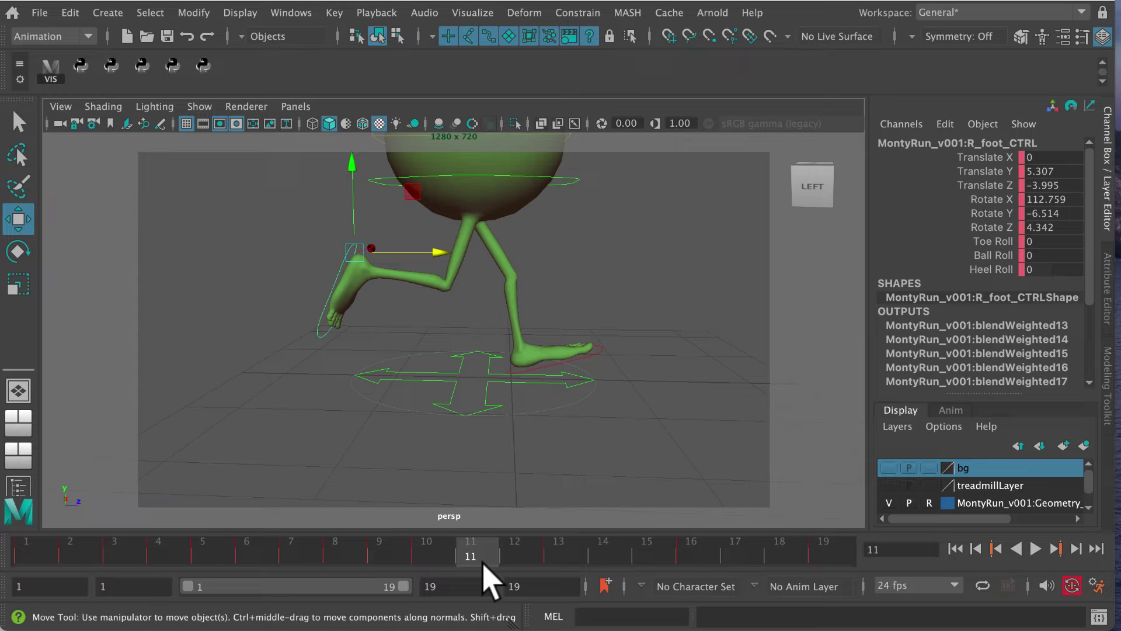
Step through frames 12 to 15 to examine the right foot's movement, and return to frame 13.
left_click(501, 554)
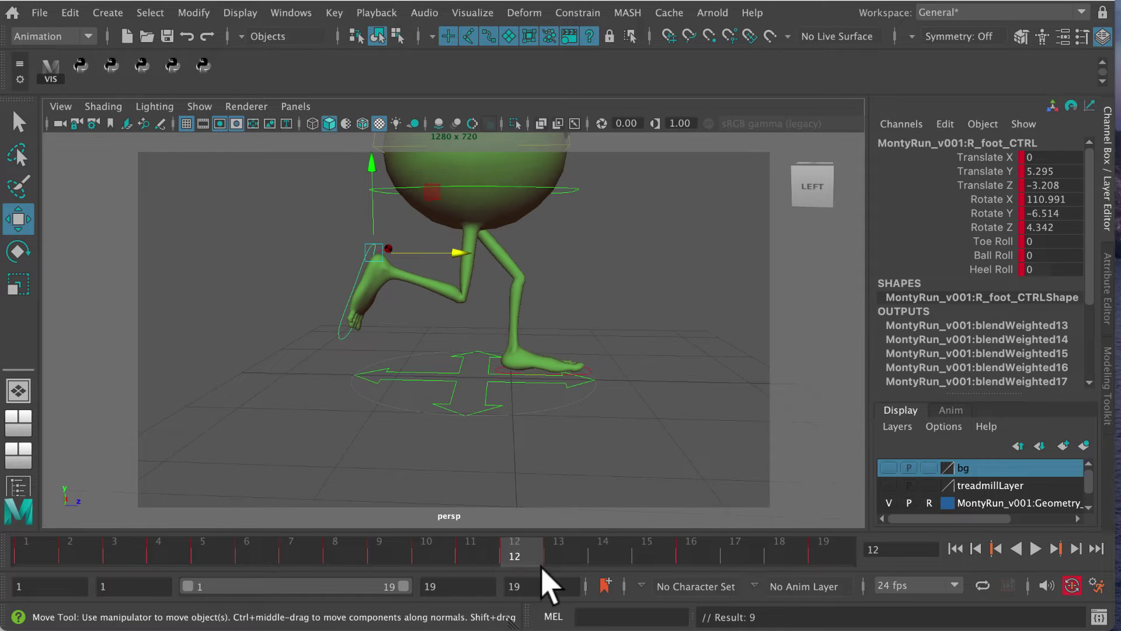
left_click(576, 553)
left_click(611, 553)
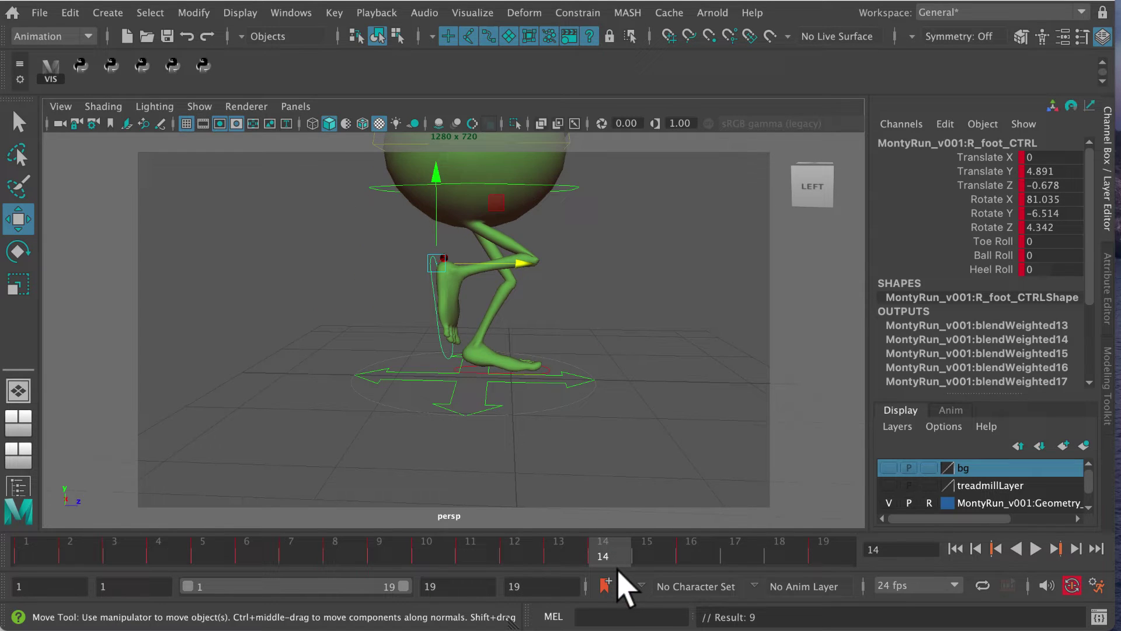
left_click(653, 552)
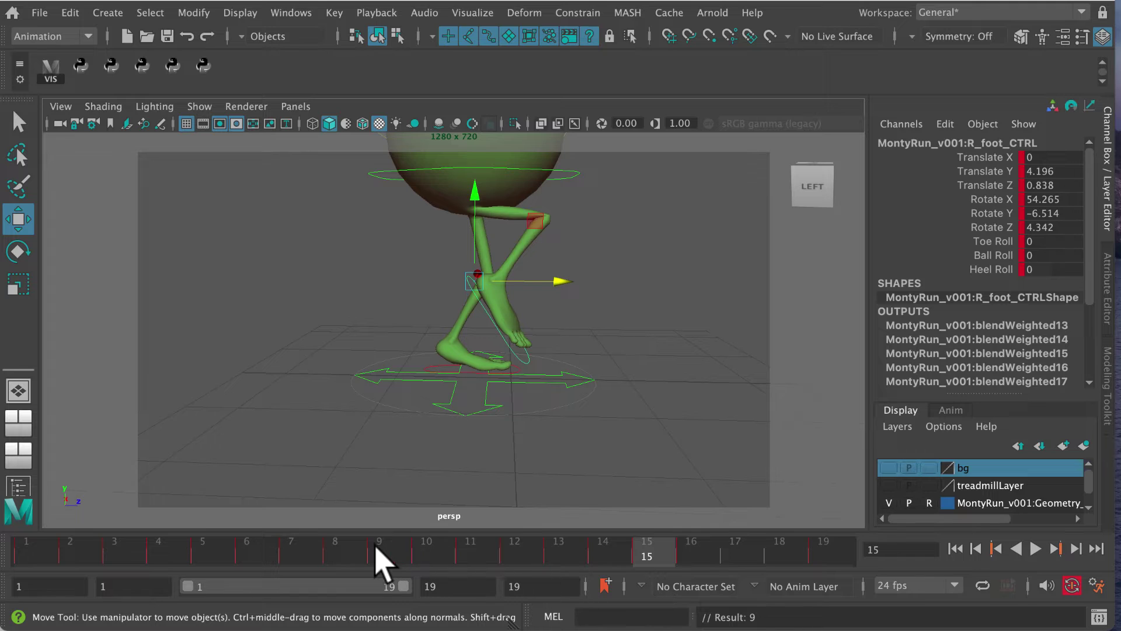
left_click_drag(378, 560, 559, 556)
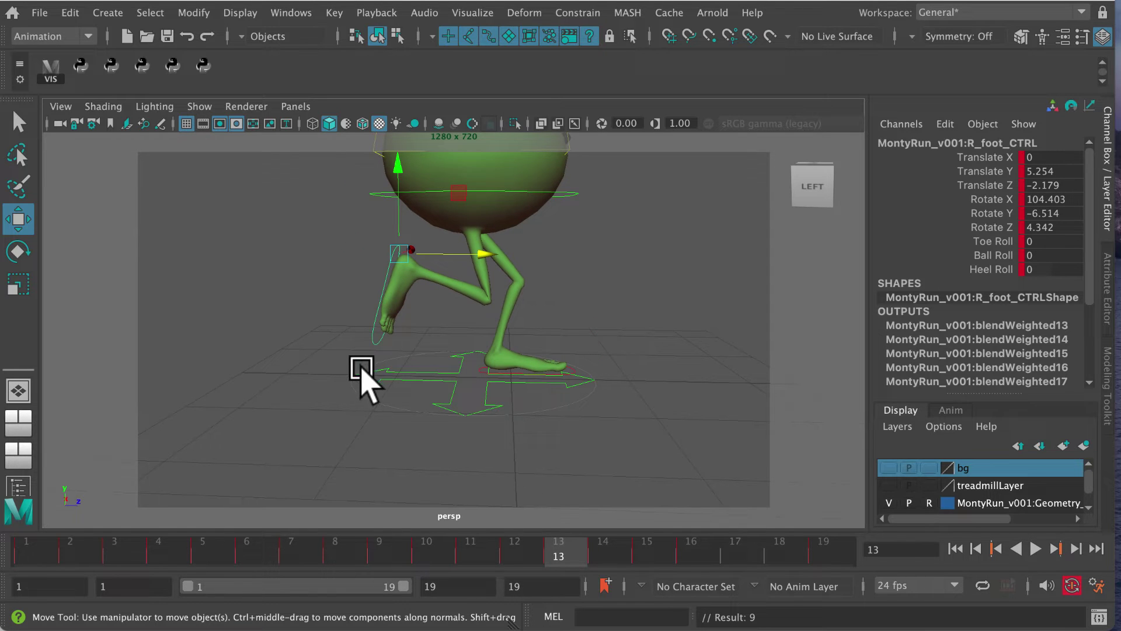
Create an editable motion trail for the right foot control, using the Time Slider range with an increment of 1.
middle_click_drag(392, 391, 370, 430, "alt")
right_click_drag(370, 430, 357, 430, "alt")
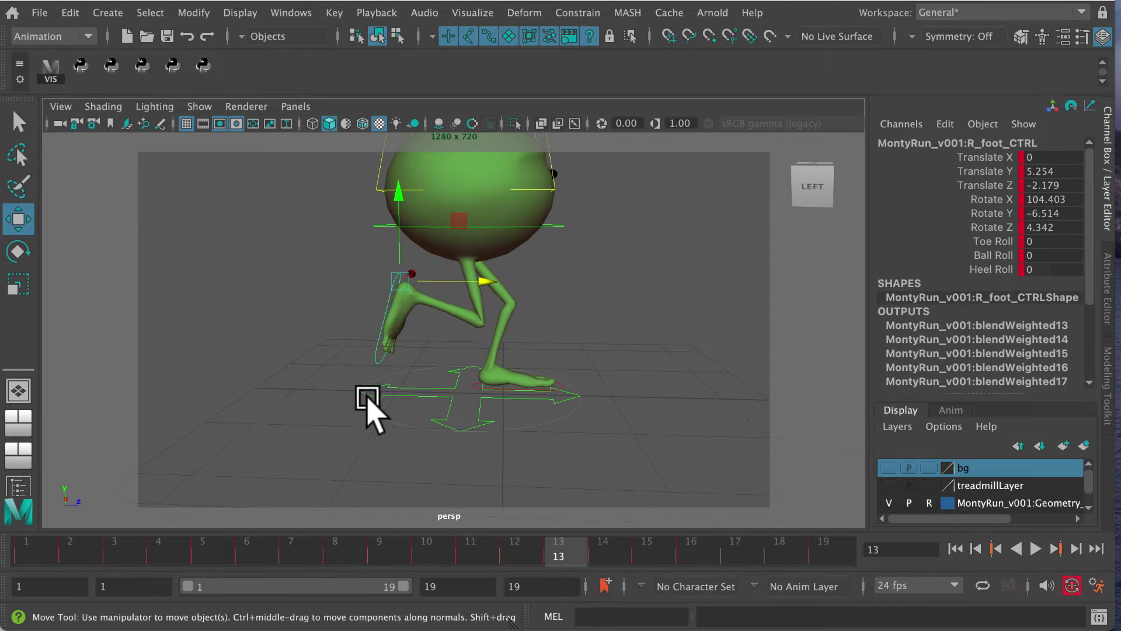
left_click(472, 11)
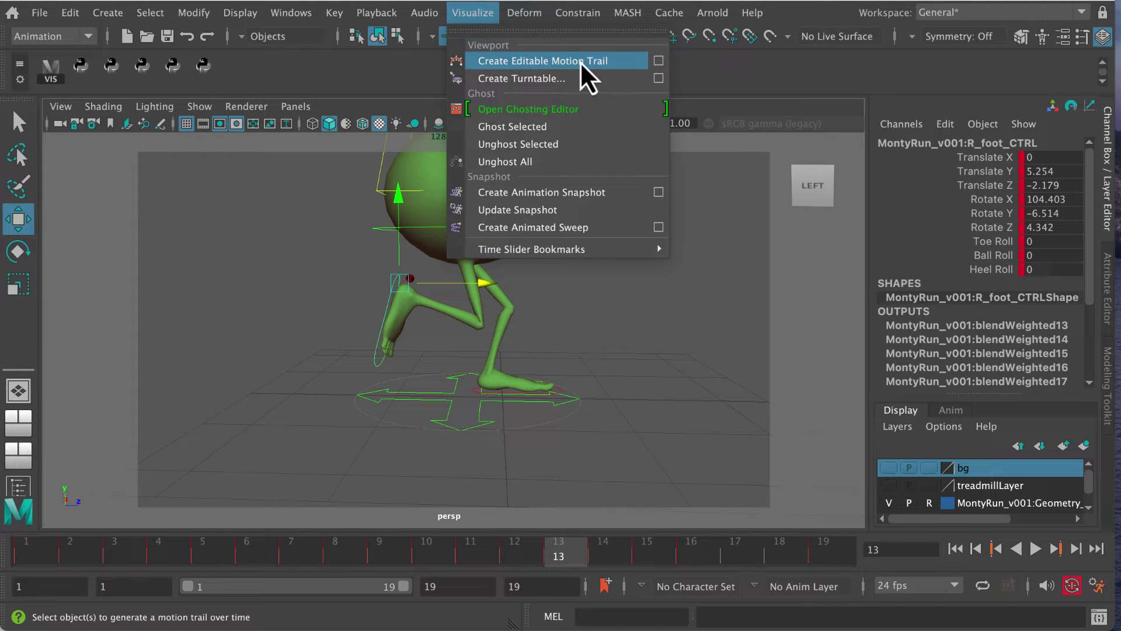
left_click(660, 63)
left_click_drag(603, 122, 521, 115)
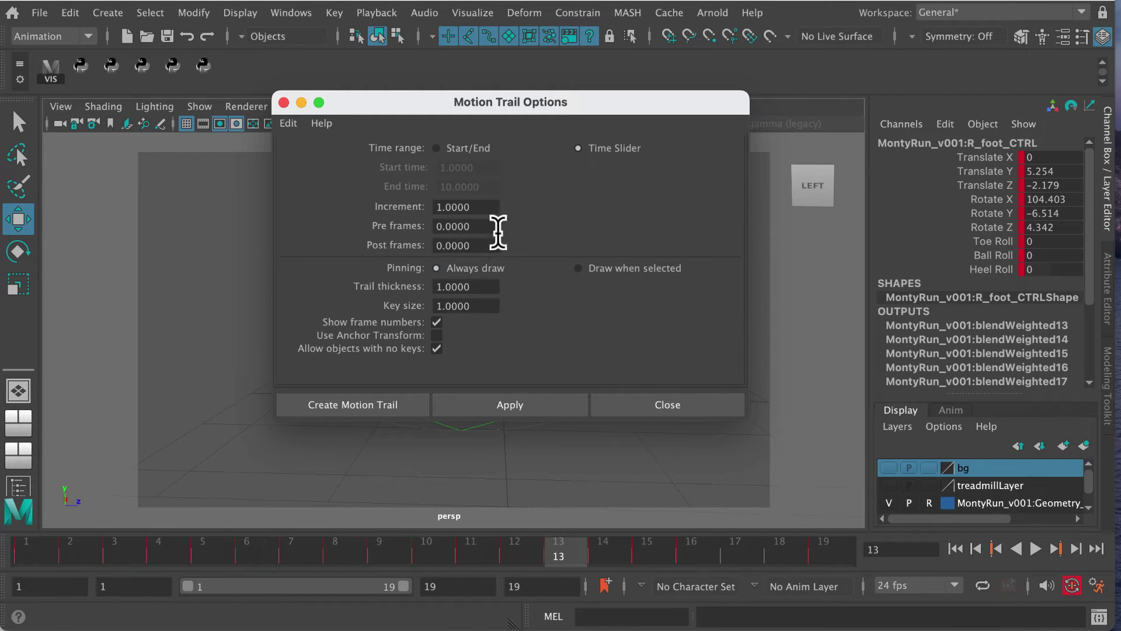
left_click(404, 408)
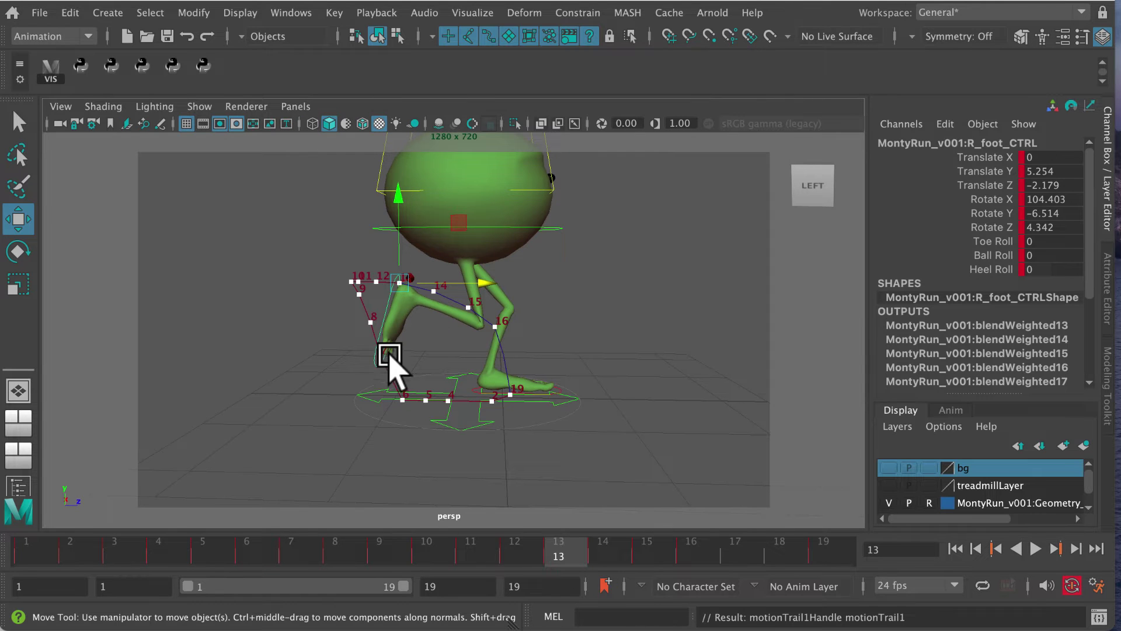
Turn the viewport display of motion trails off and back on.
right_click_drag(390, 362, 508, 401, "alt")
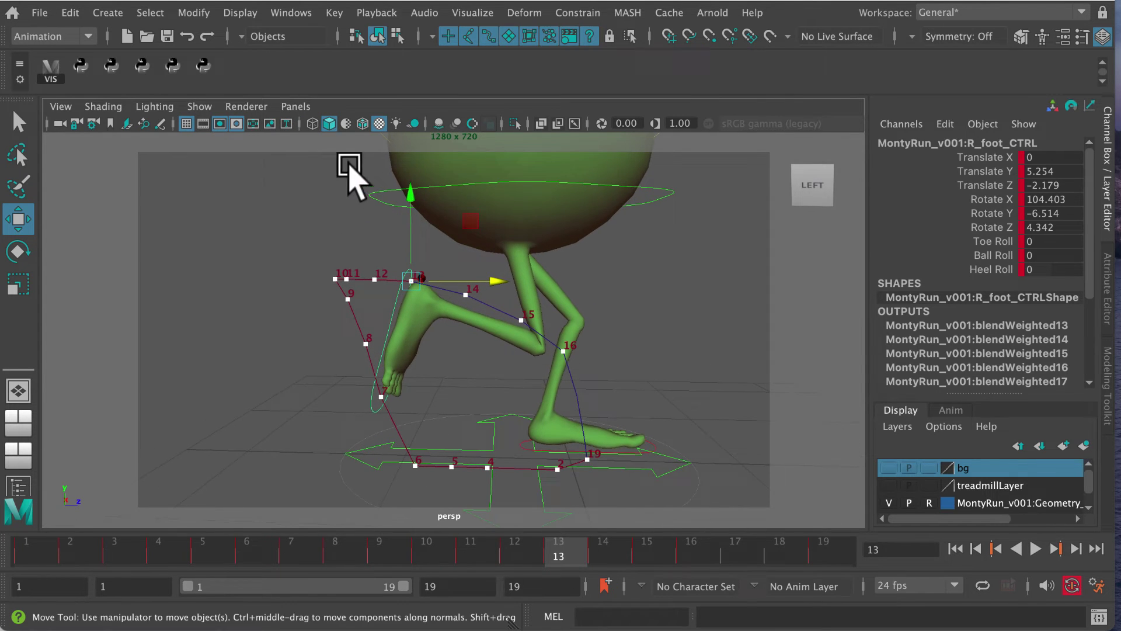
left_click(203, 111)
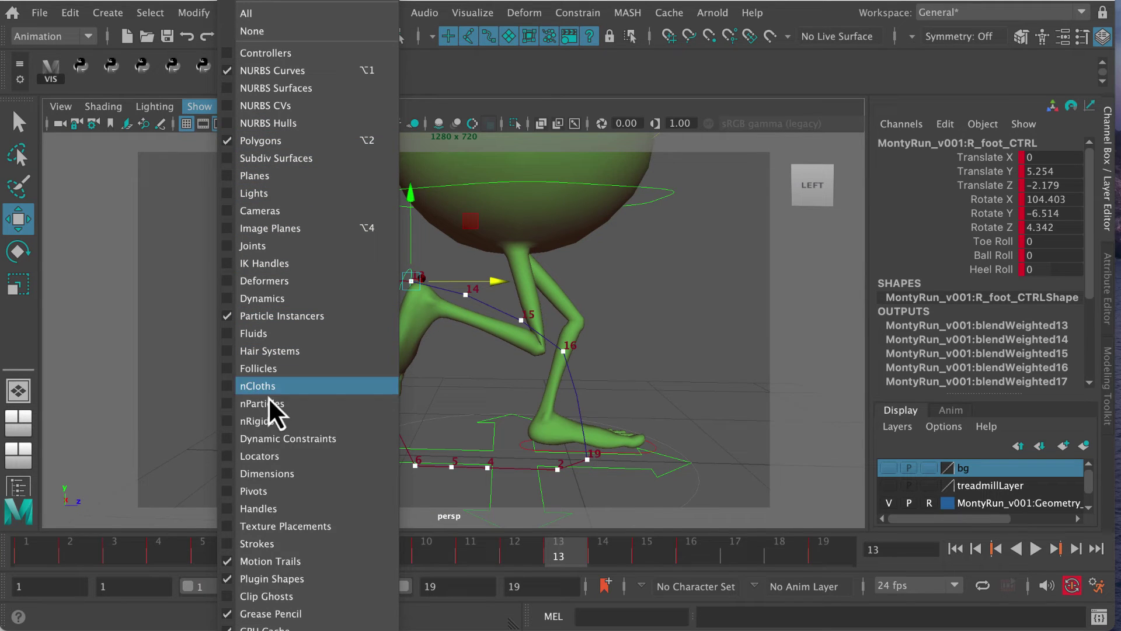
left_click(231, 562)
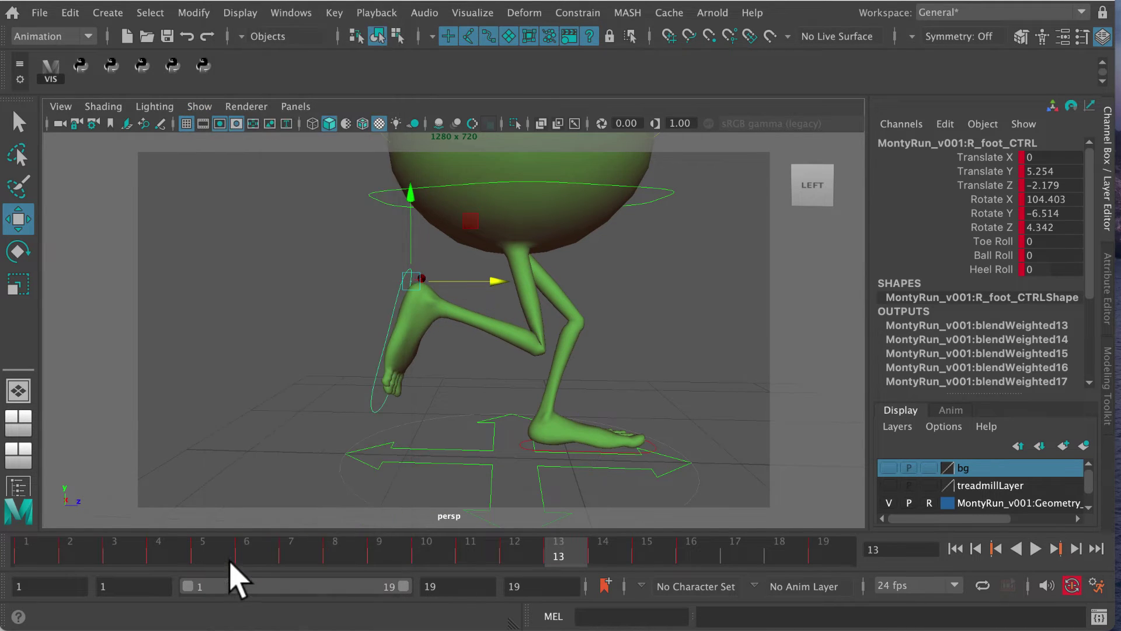
left_click(199, 107)
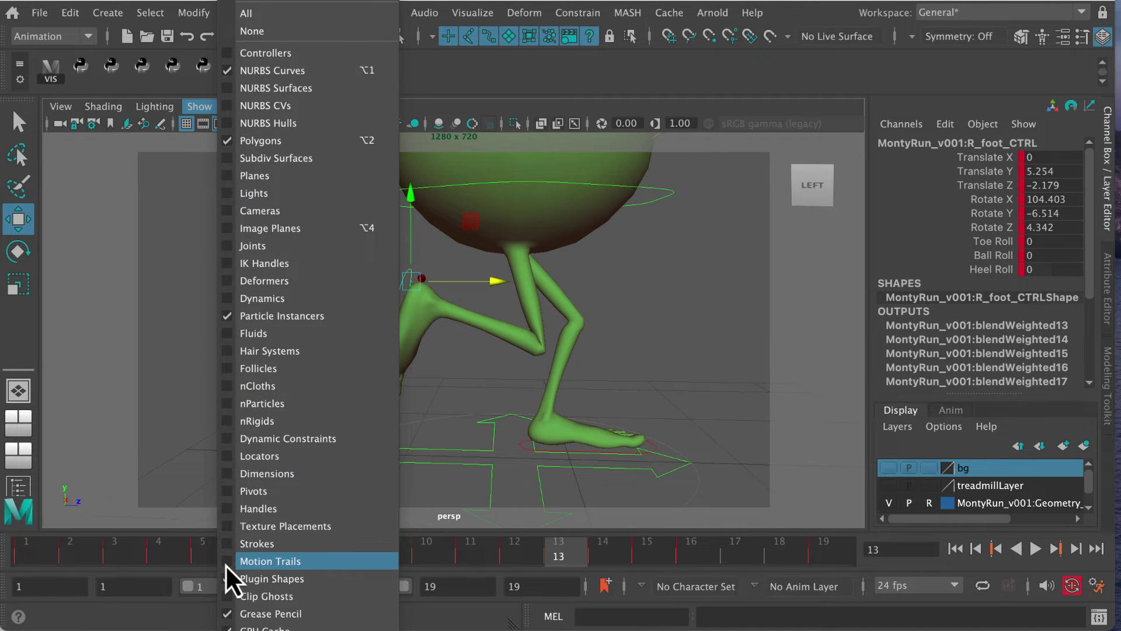
left_click(229, 562)
Play back the run cycle with the right foot's motion trail shown, and scrub to frame 8.
middle_click_drag(333, 370, 339, 395, "alt")
right_click_drag(338, 394, 366, 429, "alt")
left_click(1036, 549)
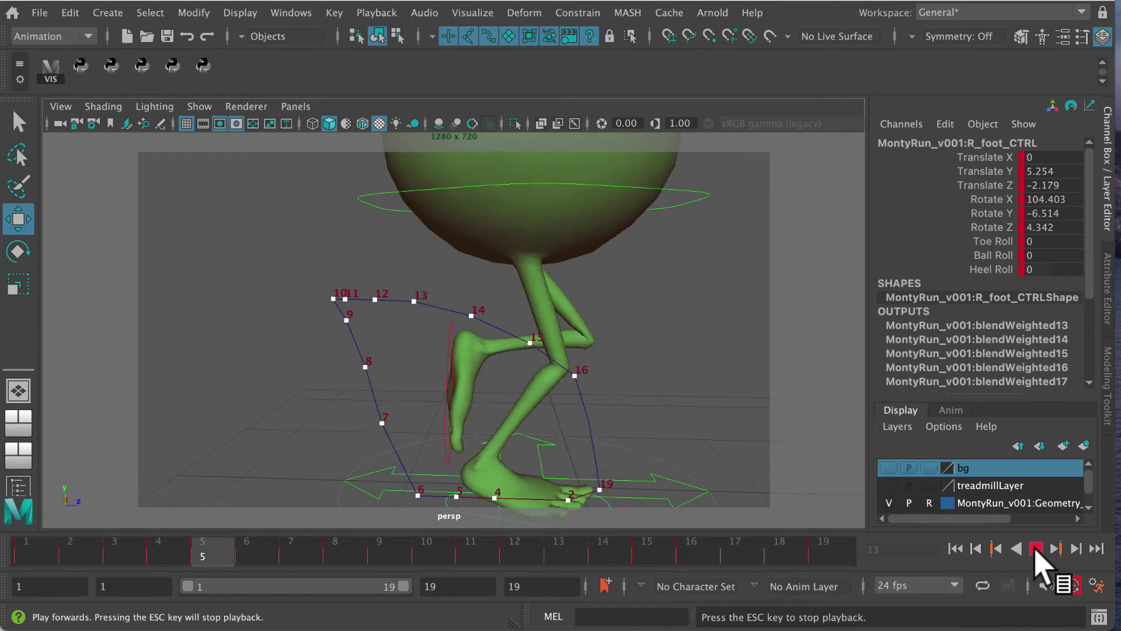
left_click(1037, 549)
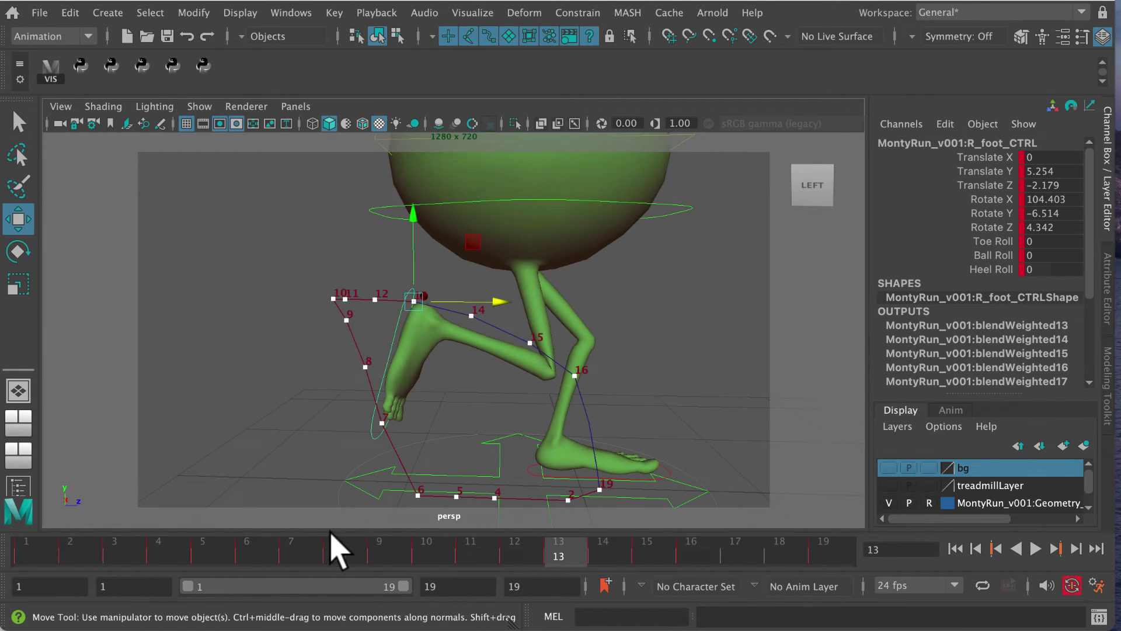
mouse_move(331, 532)
left_mouse_down()
mouse_move(393, 550)
mouse_move(535, 559)
mouse_move(331, 557)
mouse_move(523, 556)
mouse_move(353, 546)
left_mouse_up()
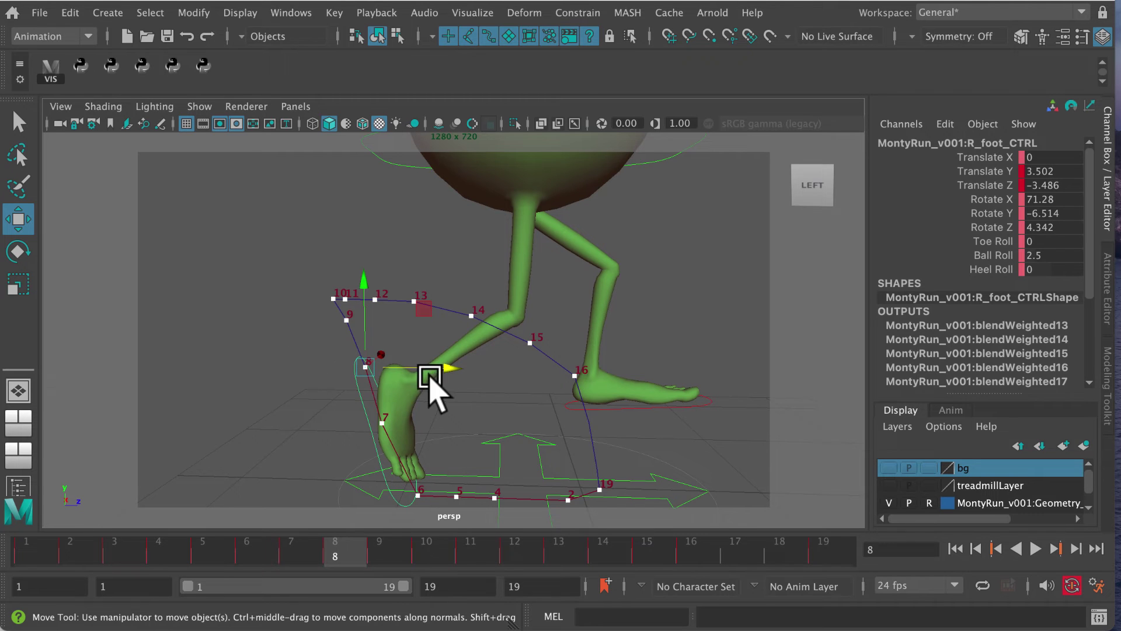
Reshape the motion trail by moving points 8 and 9 backward and points 11, 12 and 13 slightly forward along the run direction.
left_click(398, 442)
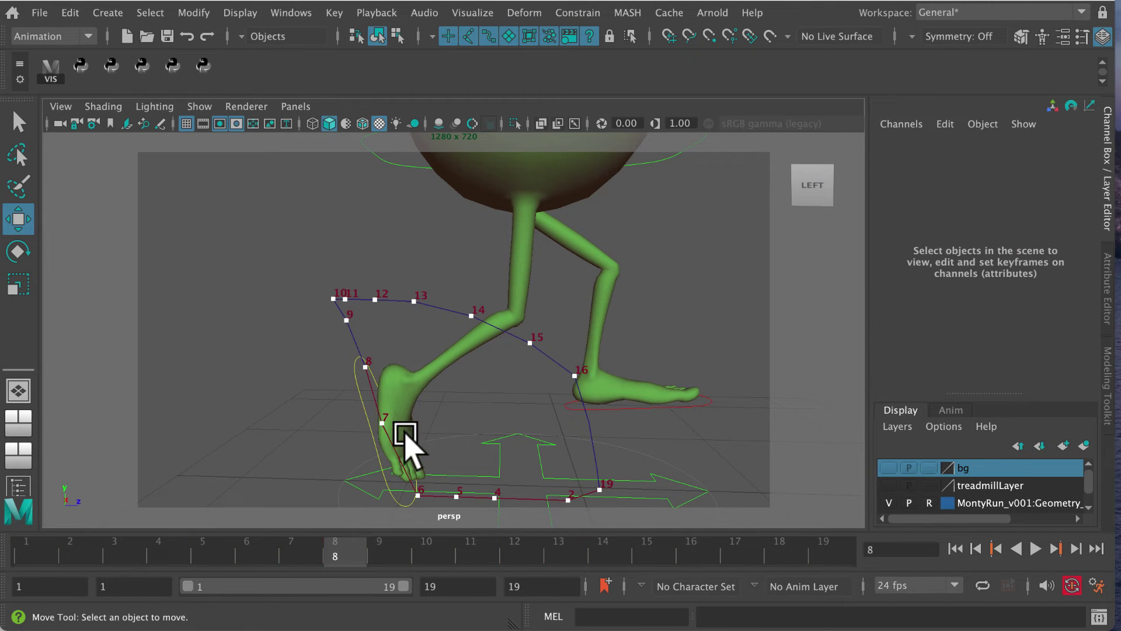
scroll(407, 445, "up", 5)
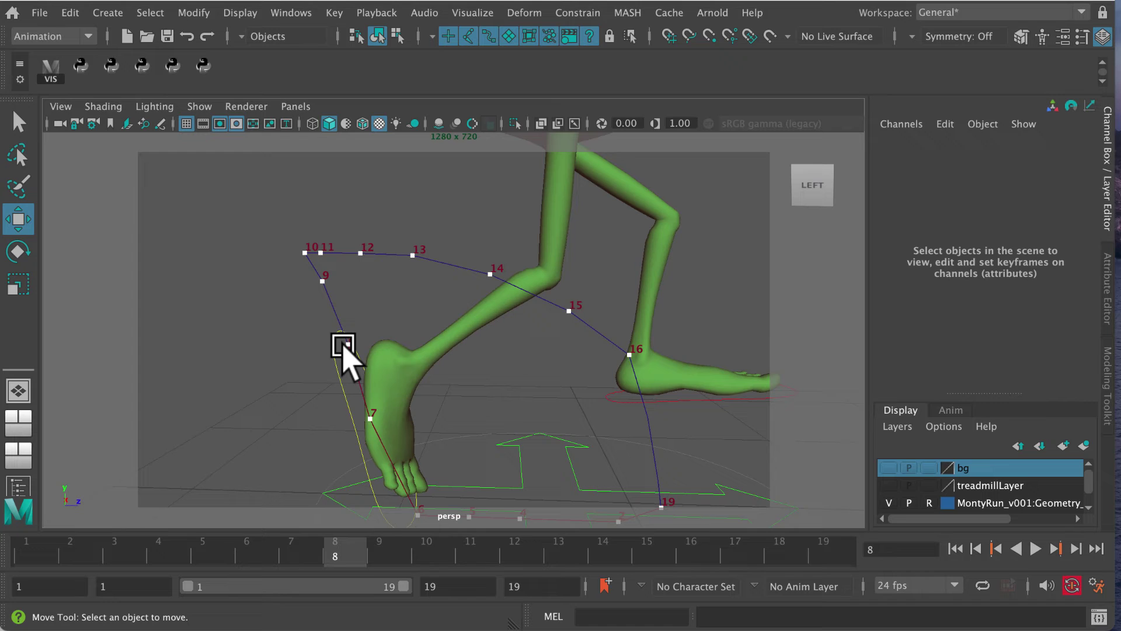
left_click_drag(343, 345, 417, 343)
left_click_drag(305, 275, 381, 281)
left_click_drag(314, 235, 383, 282)
left_click(421, 255)
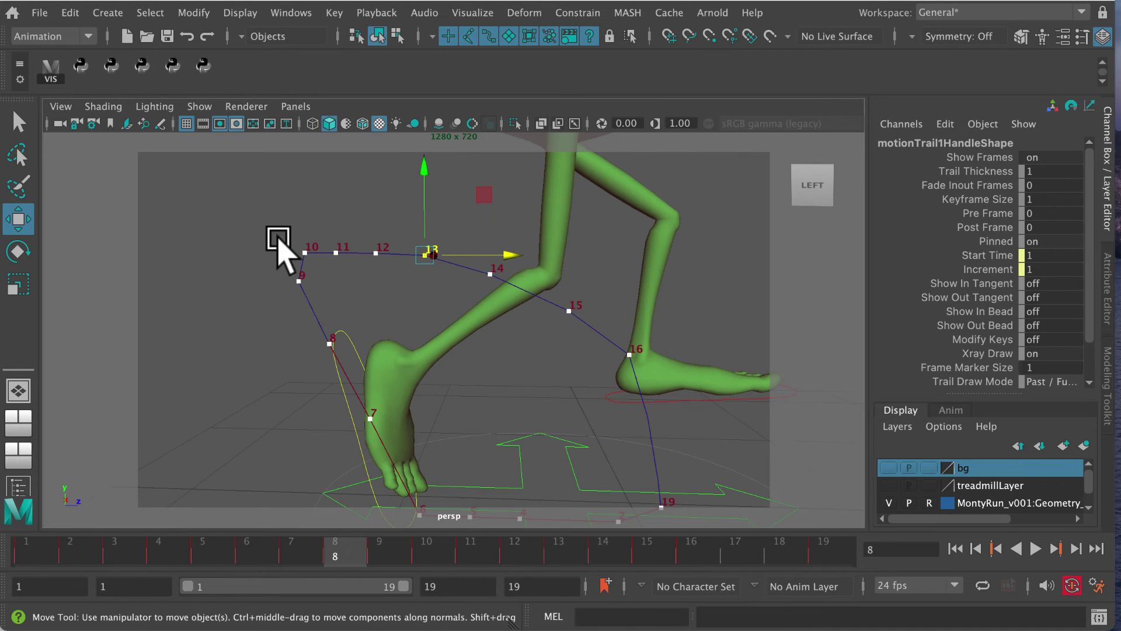
Lower motion trail points 9 and 10 together to round the back of the foot's arc.
left_click_drag(280, 243, 315, 310)
middle_click_drag(315, 310, 310, 313, "alt")
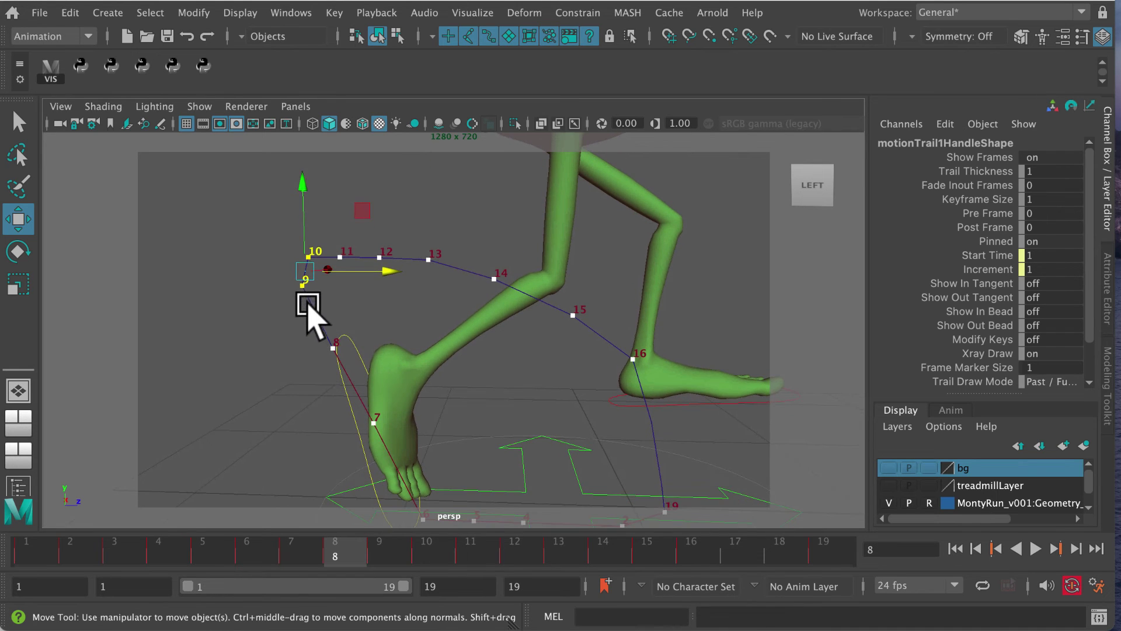
left_click(279, 342)
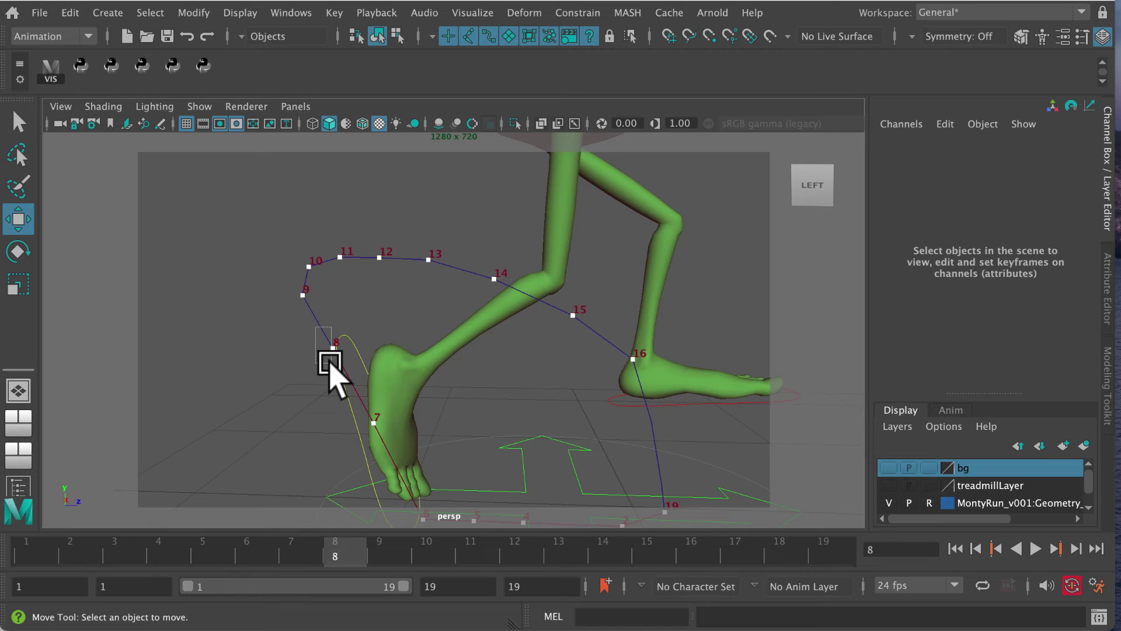
Move motion trail point 8 slightly farther back, and lower points 9 and 10 together a little more.
left_click_drag(330, 361, 341, 366)
left_click_drag(420, 356, 405, 349)
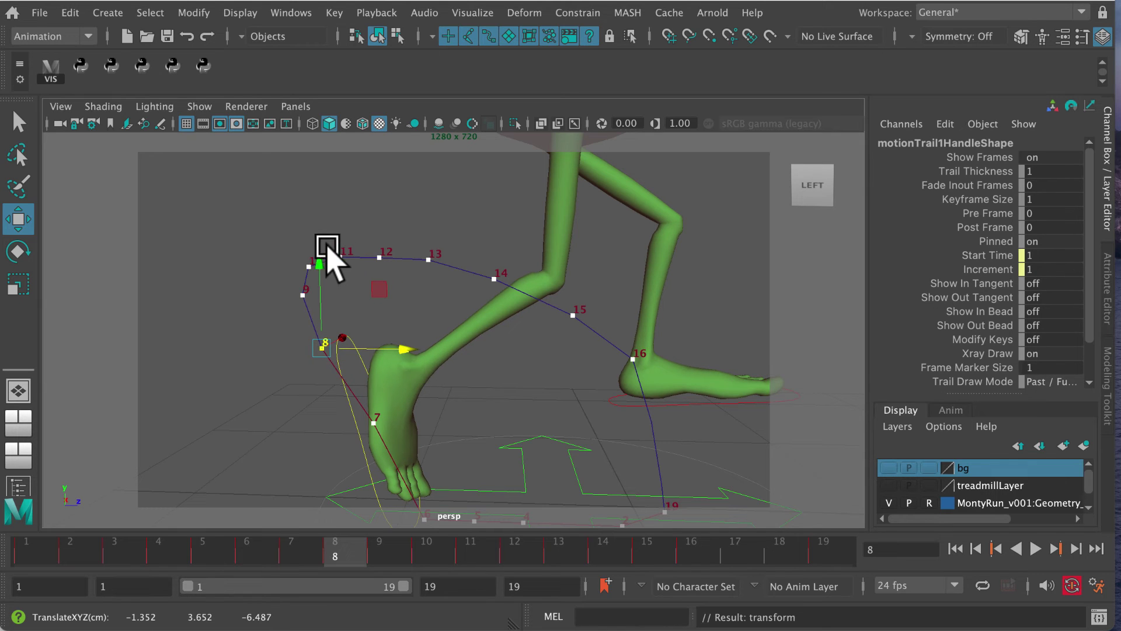
left_click_drag(324, 316, 324, 316)
middle_click_drag(324, 316, 321, 322)
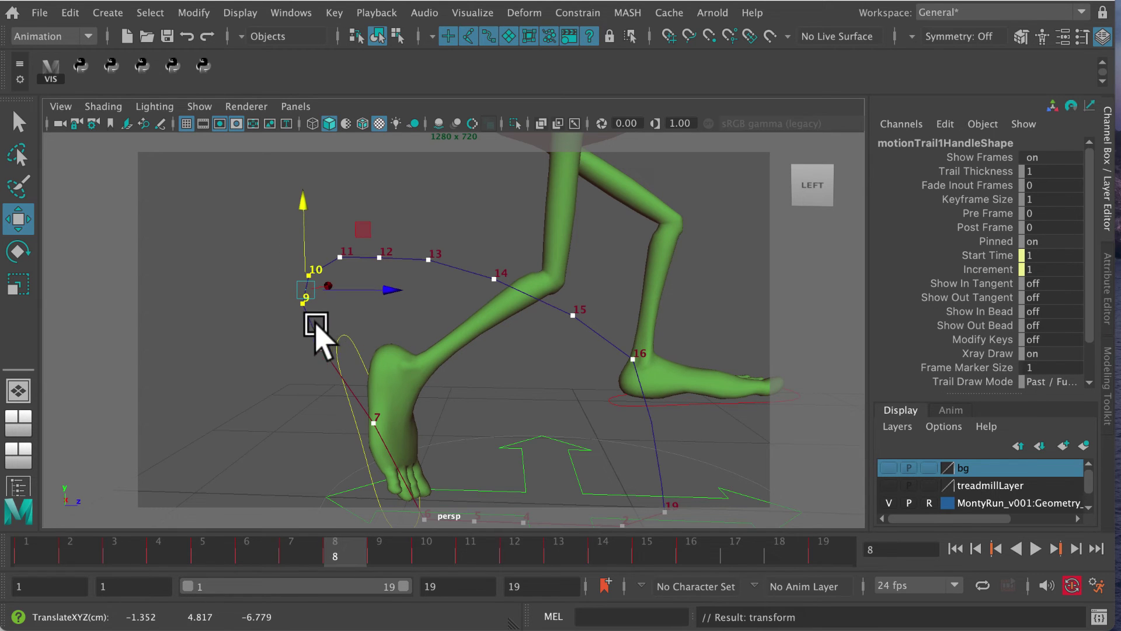
Play back the run cycle while examining the reshaped foot trail from several angles, and stop playback at frame 13.
middle_click_drag(404, 418, 371, 345, "alt")
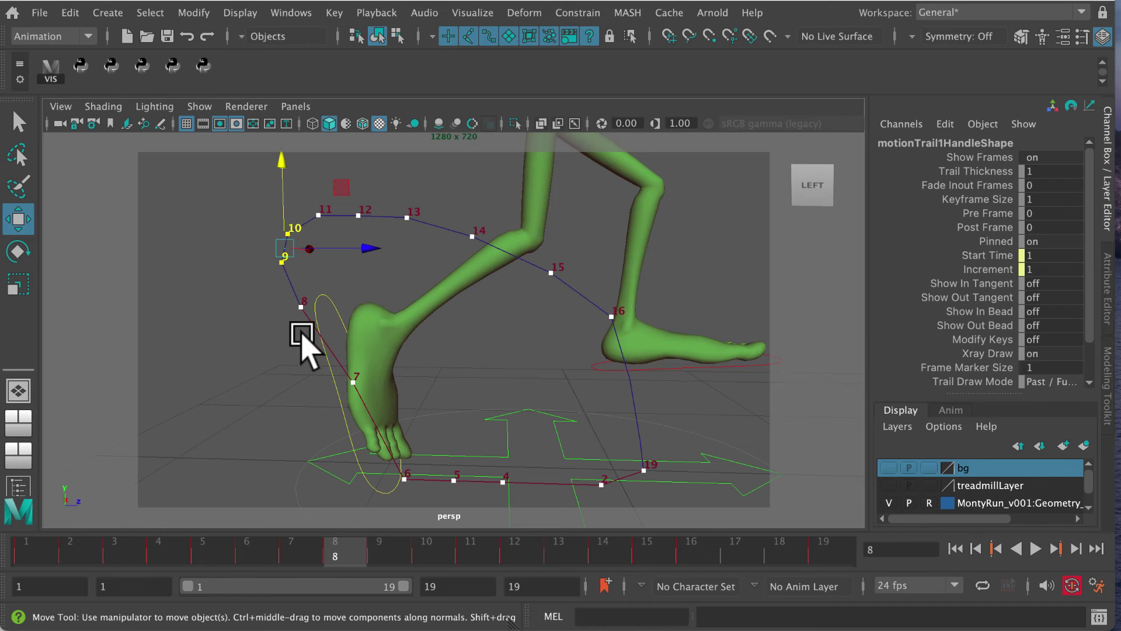
left_click(1037, 549)
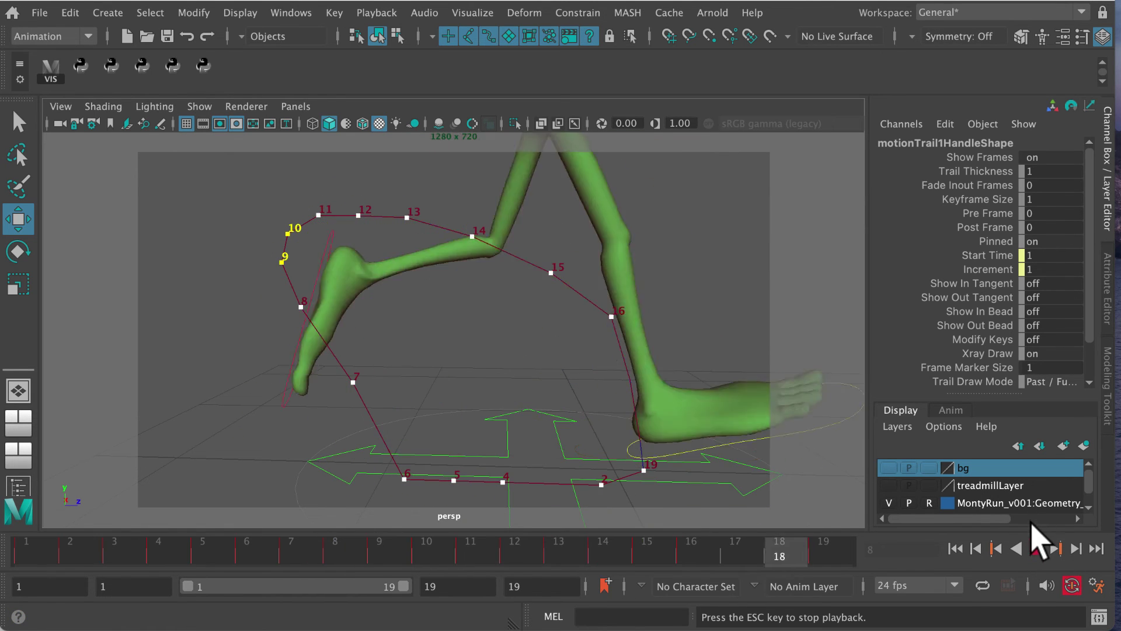
right_click_drag(578, 349, 488, 373, "alt")
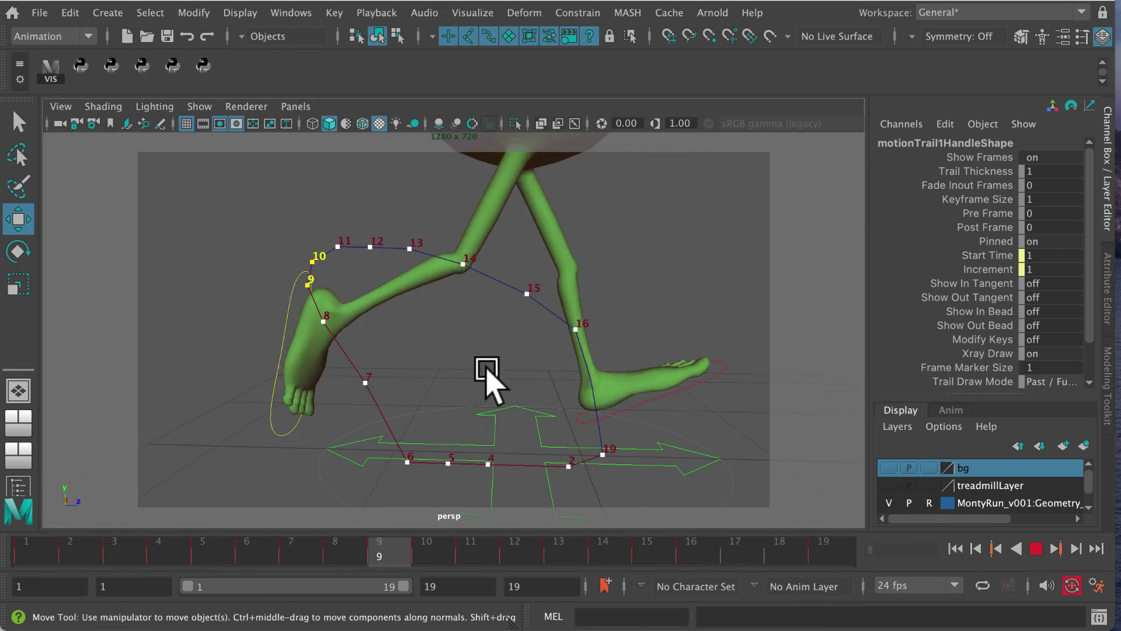
mouse_move(499, 378)
left_mouse_down("alt")
mouse_move(481, 382)
mouse_move(506, 391)
mouse_move(517, 378)
left_mouse_up("alt")
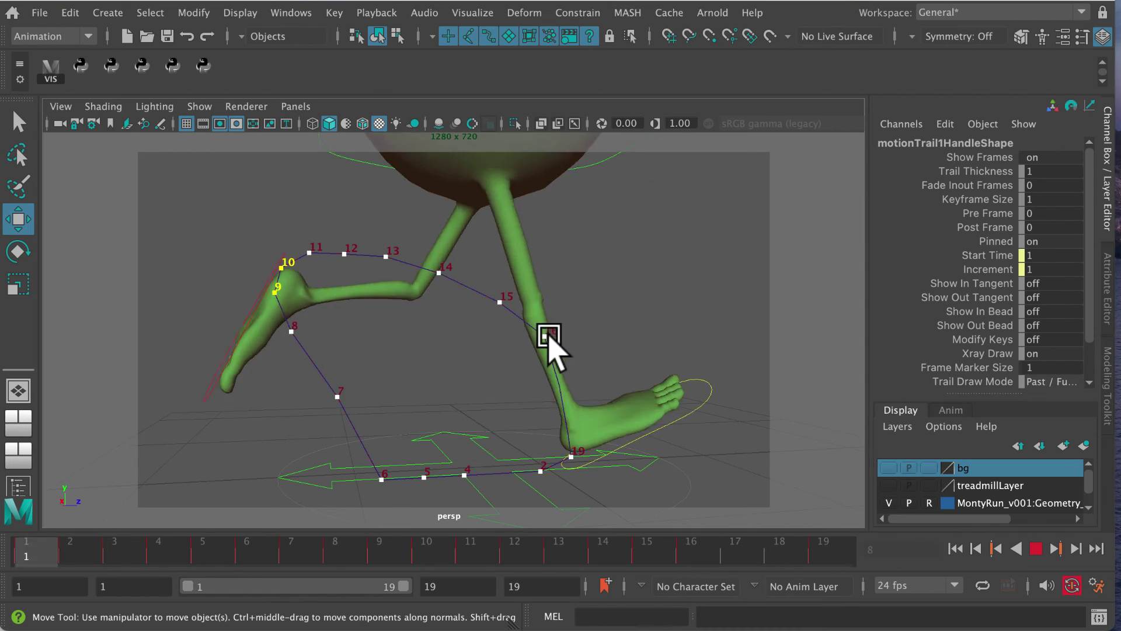
left_click_drag(552, 358, 536, 353, "alt")
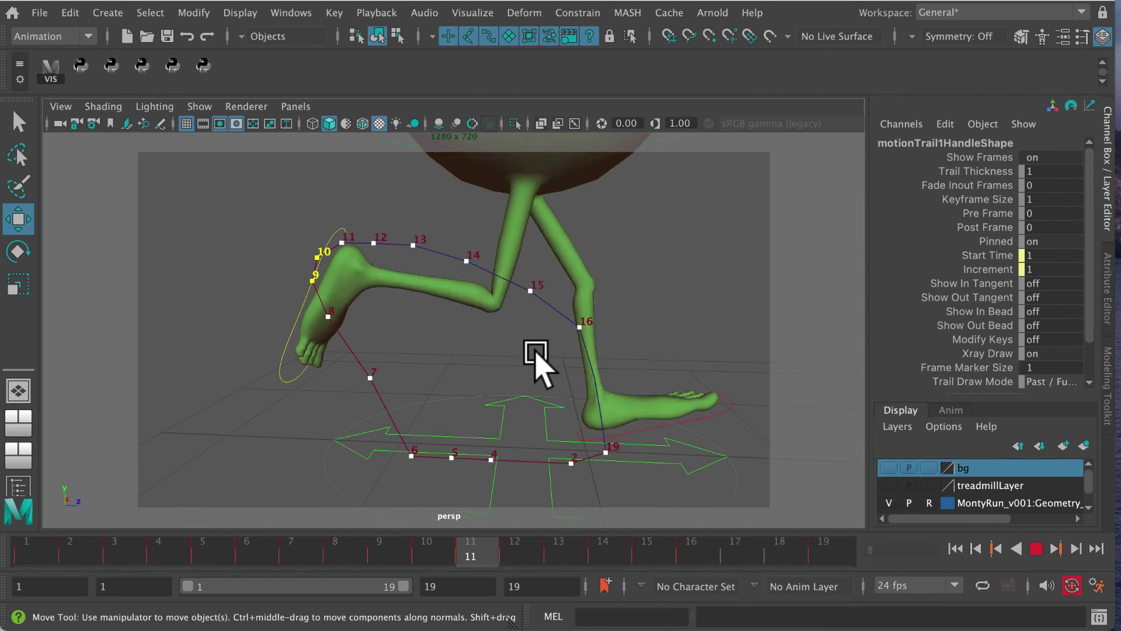
middle_click_drag(529, 357, 493, 353, "alt")
right_click_drag(493, 352, 466, 366, "alt")
left_click_drag(516, 366, 502, 369, "alt")
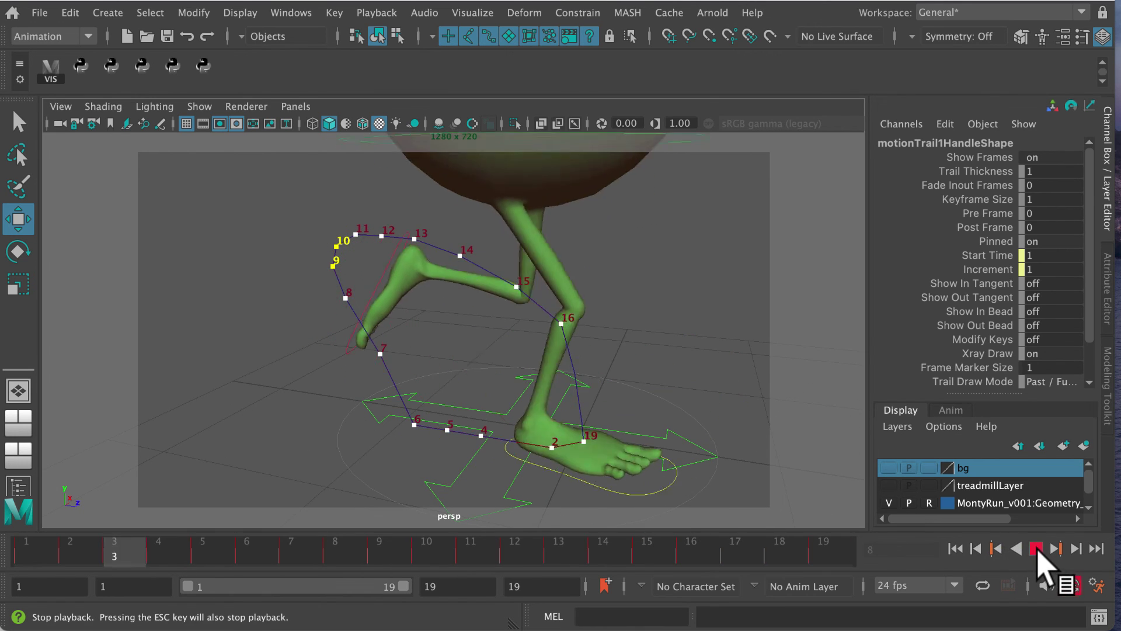
left_click(1037, 550)
left_click_drag(545, 370, 573, 375, "alt")
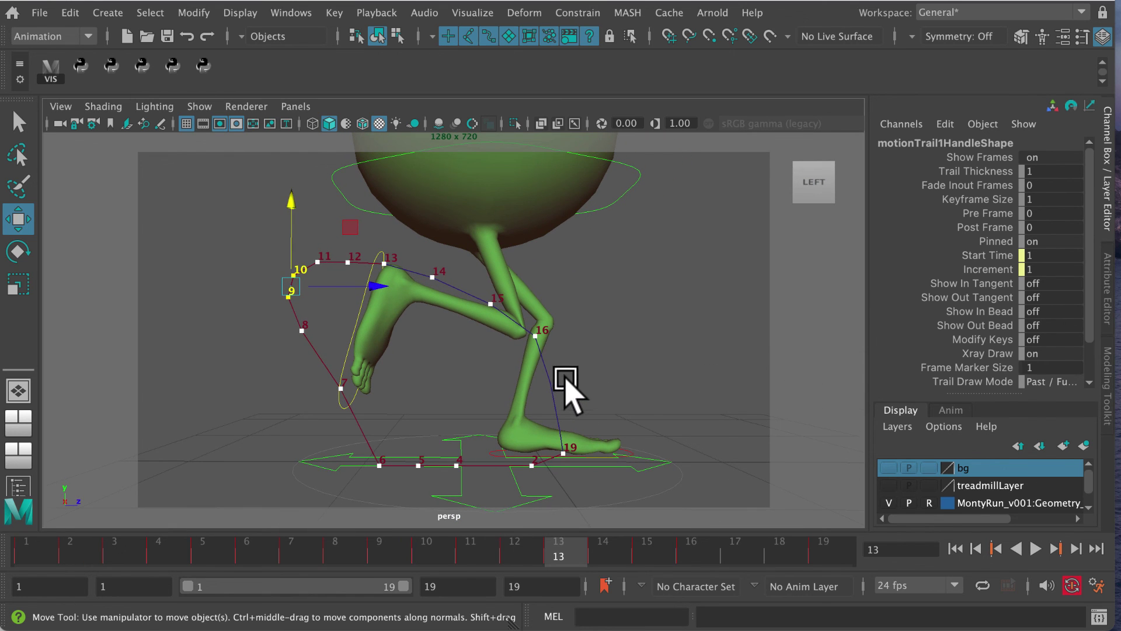